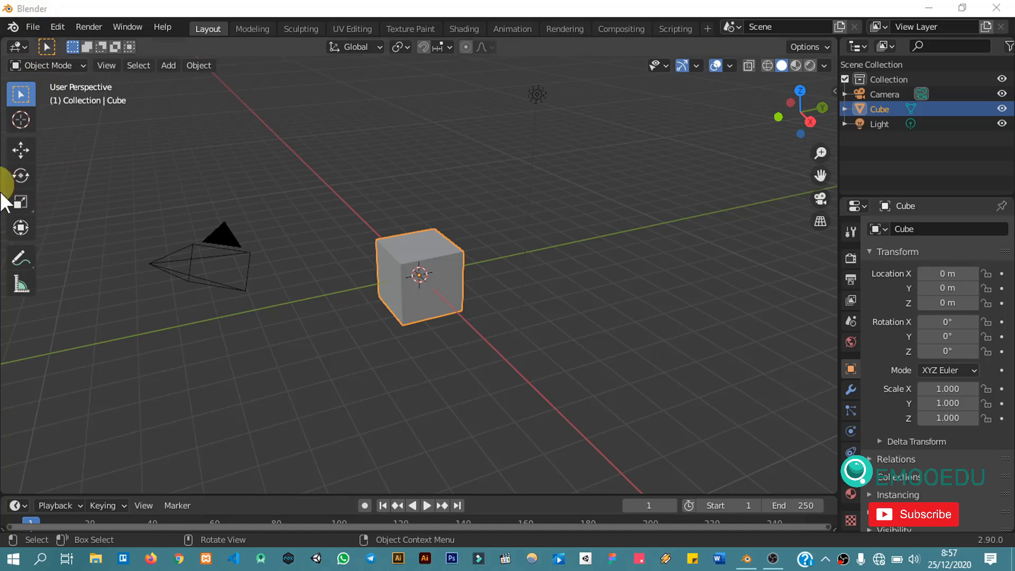
# Step: Move the default cube along its X axis to about -1.08 m using the Move tool
pyautogui.click(19, 149)
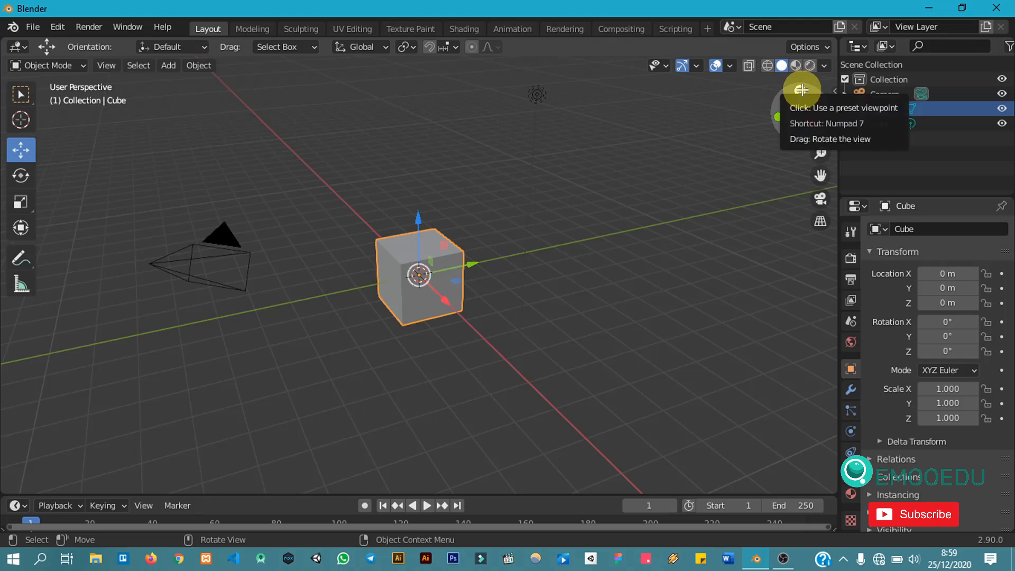
pyautogui.moveTo(520, 255); pyautogui.dragTo(541, 244, button='middle')
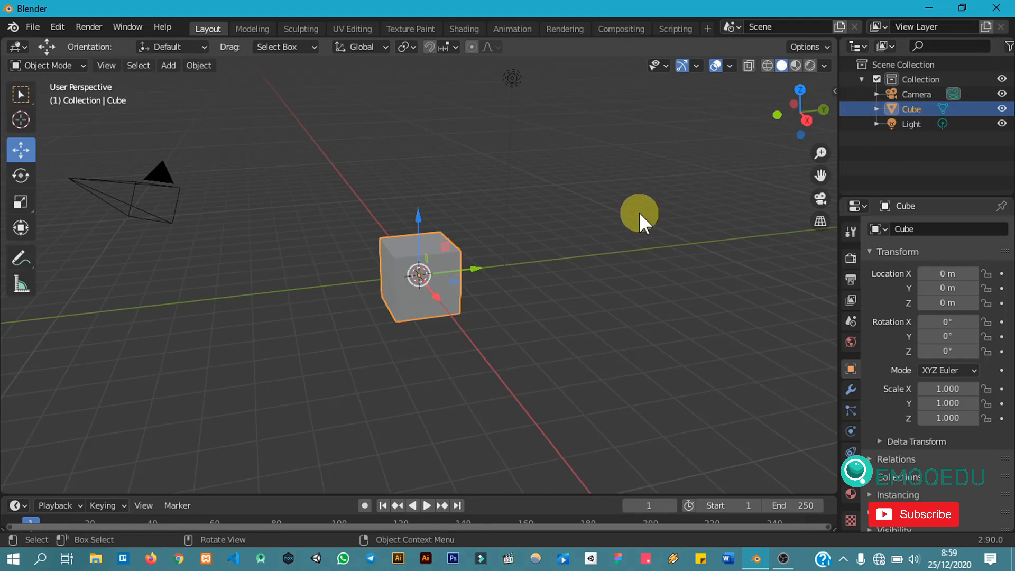
pyautogui.moveTo(642, 217); pyautogui.dragTo(556, 204, button='middle')
pyautogui.click(391, 294)
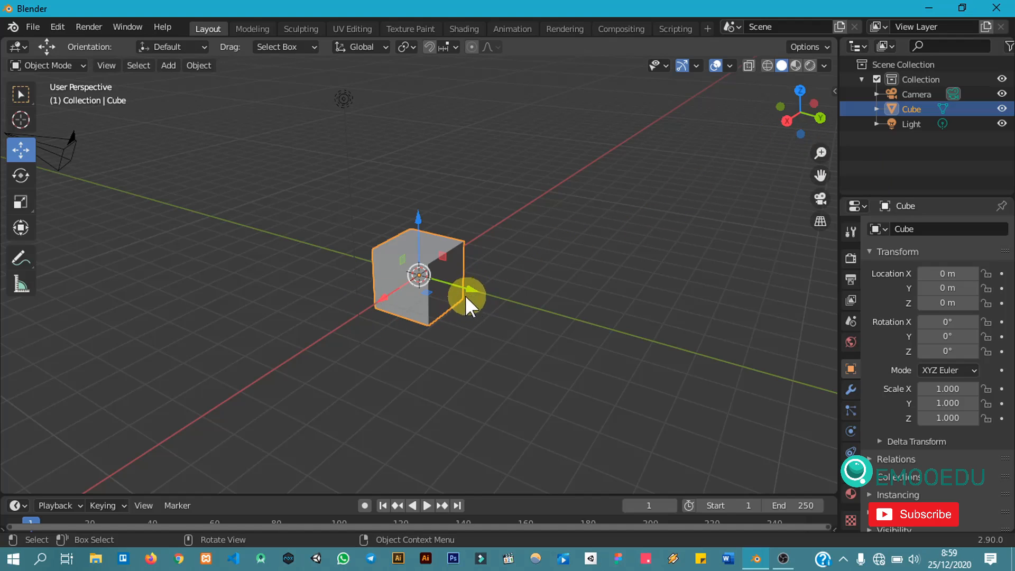
pyautogui.moveTo(612, 305); pyautogui.dragTo(592, 317, button='middle')
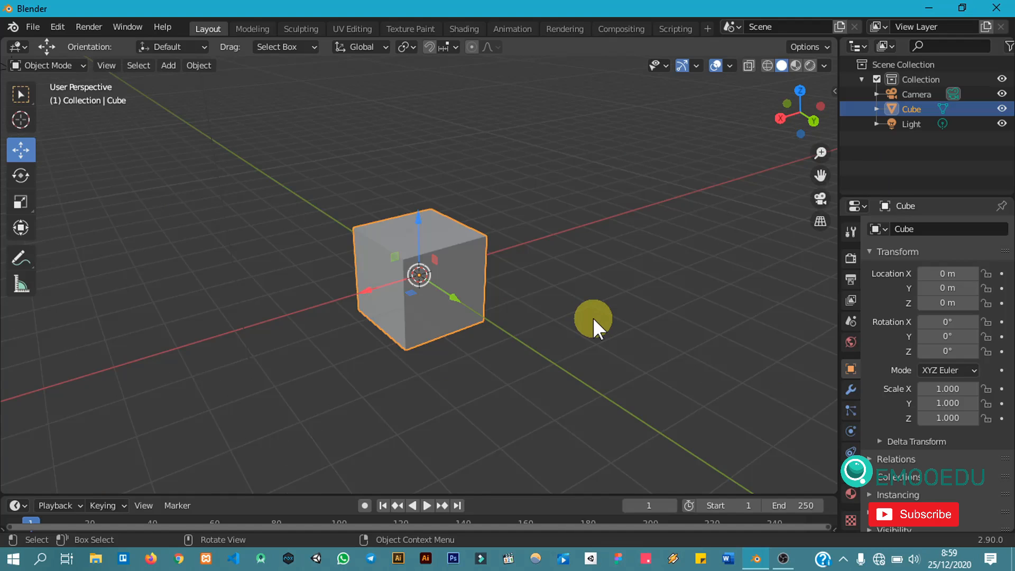
pyautogui.moveTo(292, 380); pyautogui.dragTo(365, 369, button='middle')
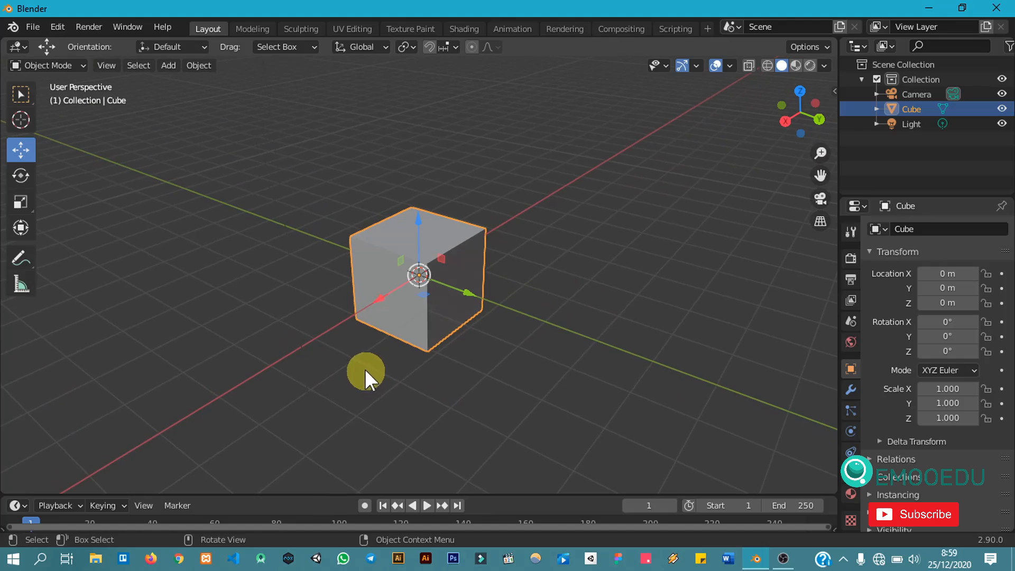
pyautogui.scroll(-2, 565, 322)
pyautogui.scroll(1, 565, 322)
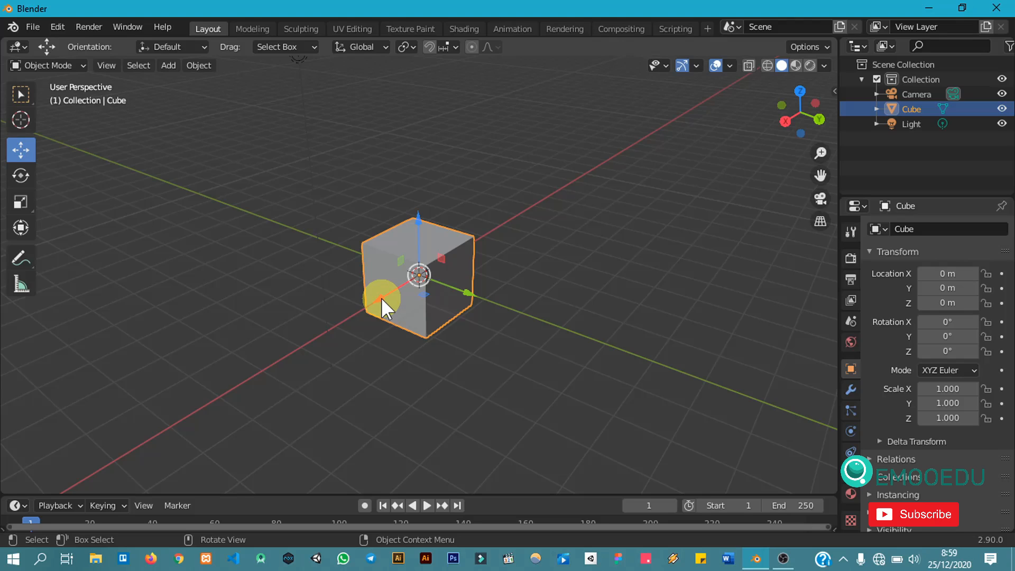
pyautogui.moveTo(381, 297); pyautogui.dragTo(440, 332)
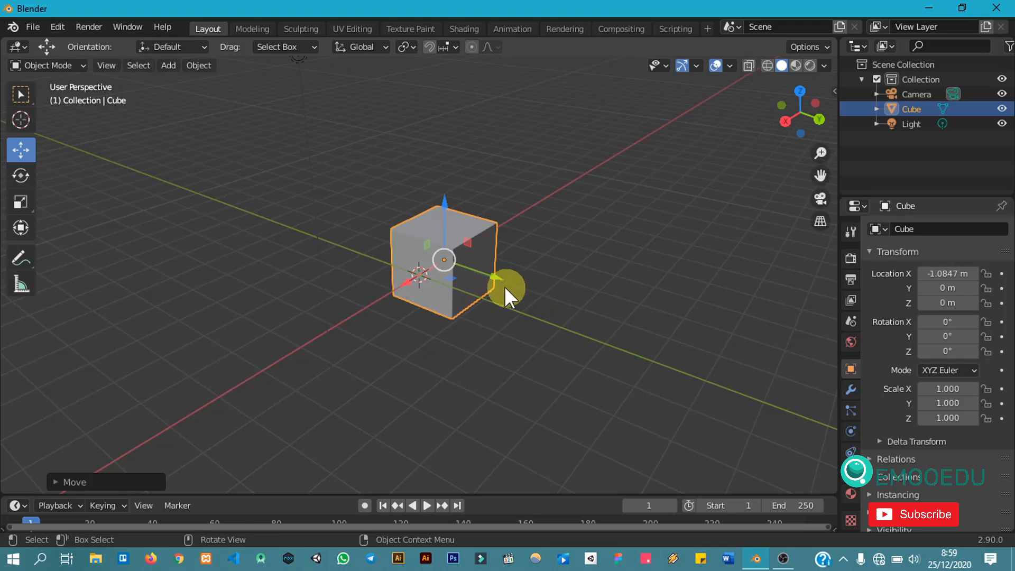
# Step: Move the cube along Y to about -0.93 m and up along Z to about 1.74 m
pyautogui.moveTo(495, 278); pyautogui.dragTo(454, 302)
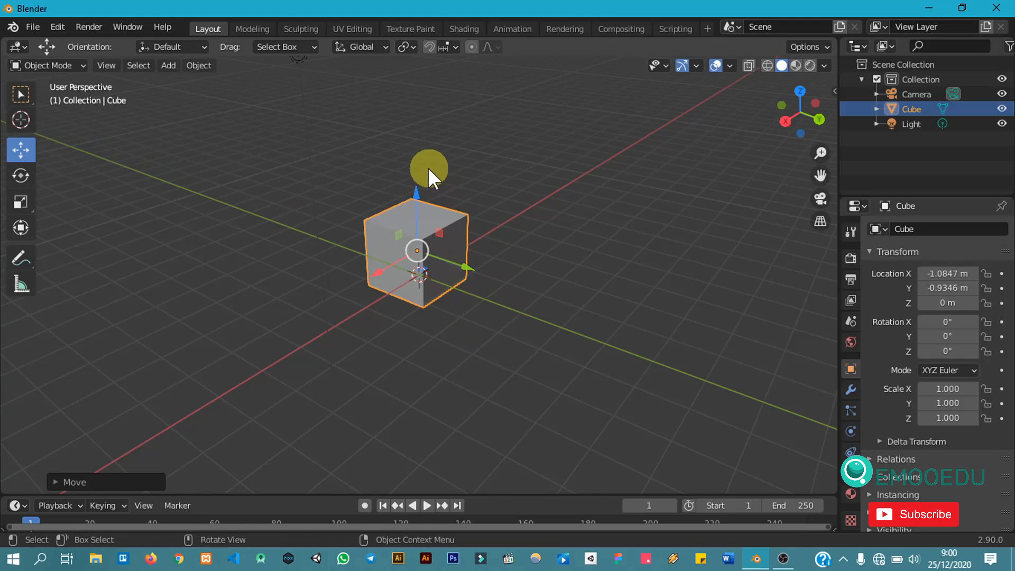
pyautogui.moveTo(416, 190); pyautogui.dragTo(440, 136)
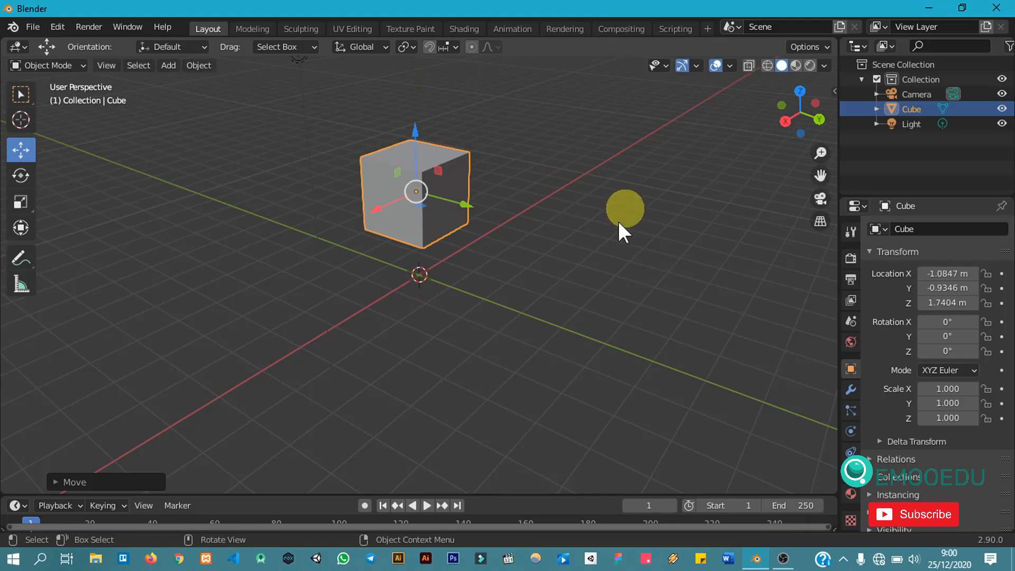
# Step: Move the cube with its plane handles to about X 0.09 m, Y -0.30 m, Z 2.63 m
pyautogui.scroll(1, 496, 212)
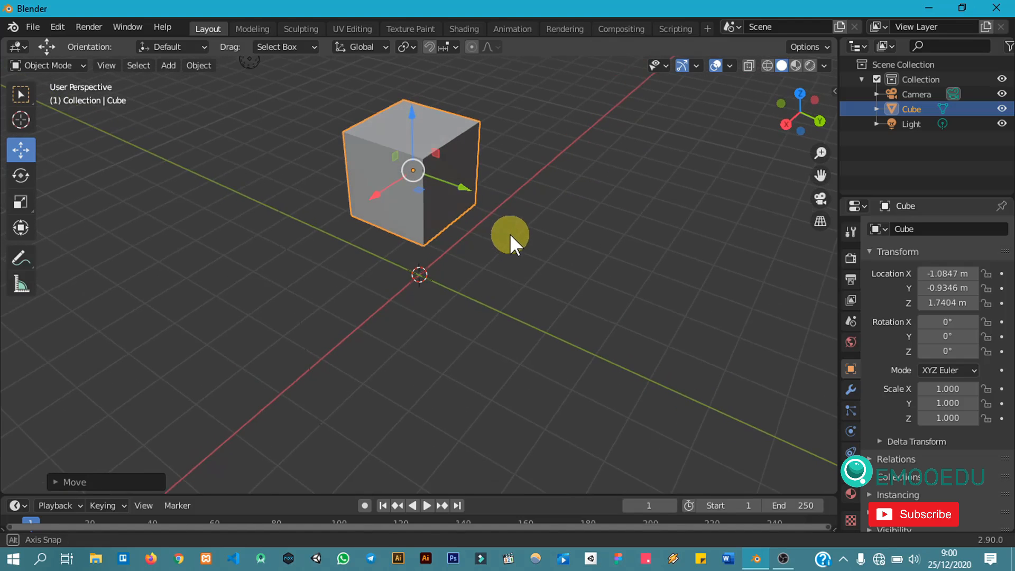
pyautogui.scroll(2, 440, 175)
pyautogui.scroll(2, 455, 169)
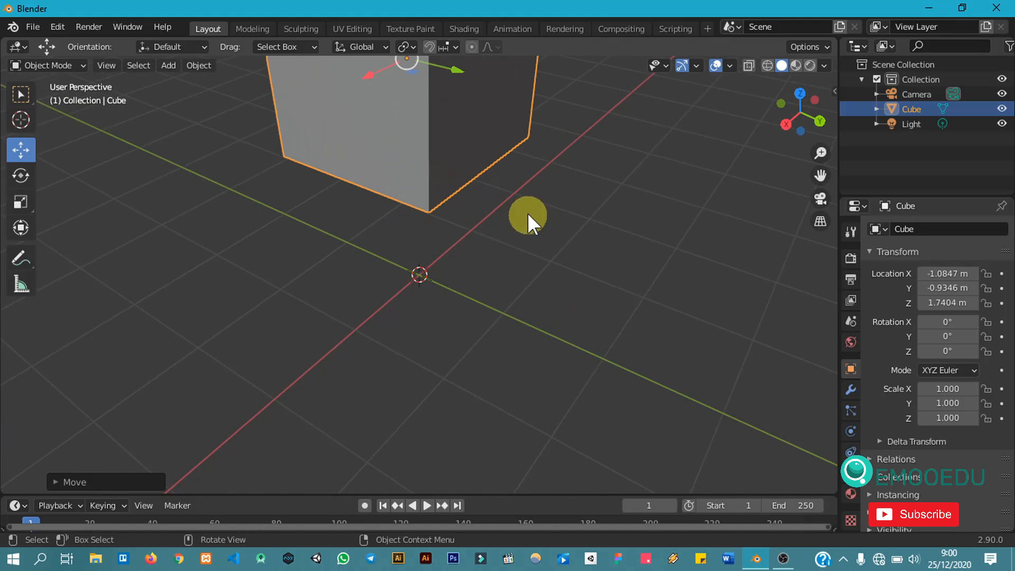
pyautogui.moveTo(820, 175); pyautogui.dragTo(532, 79)
pyautogui.scroll(3, 525, 234)
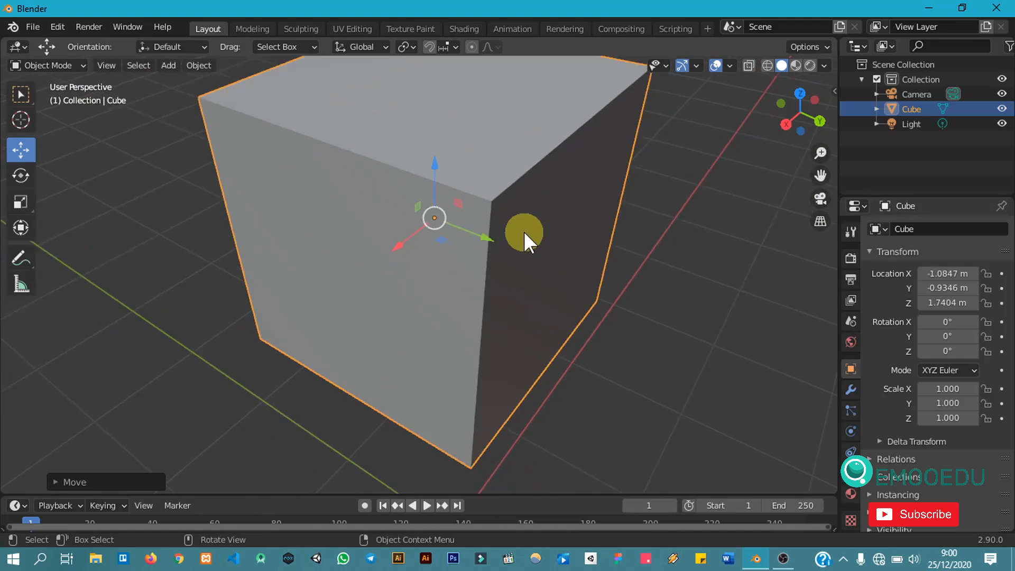
pyautogui.scroll(-2, 524, 231)
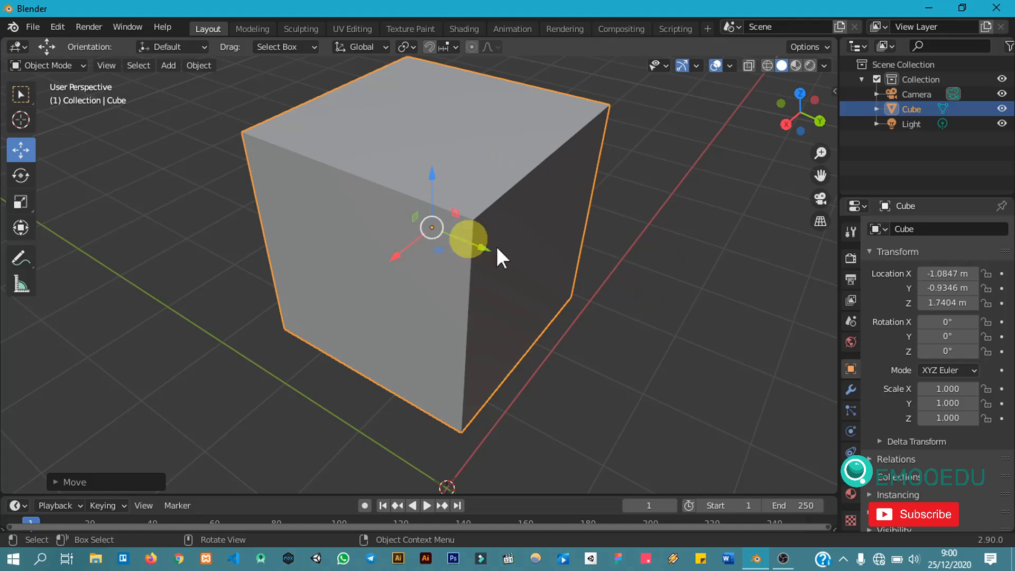
pyautogui.moveTo(616, 236)
pyautogui.mouseDown(button='middle')
pyautogui.moveTo(587, 232)
pyautogui.moveTo(624, 225)
pyautogui.moveTo(608, 225)
pyautogui.mouseUp(button='middle')
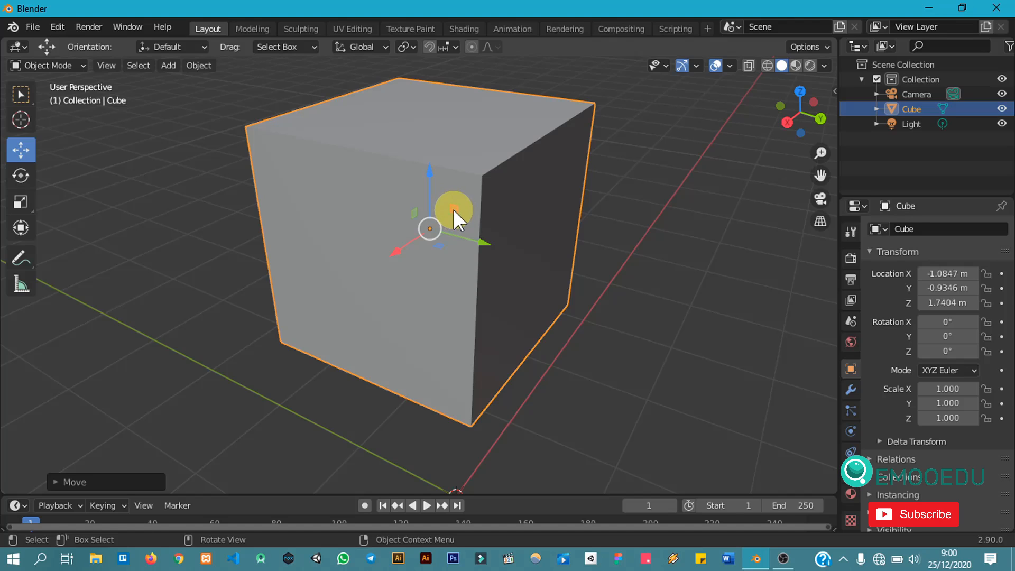
pyautogui.scroll(-5, 452, 209)
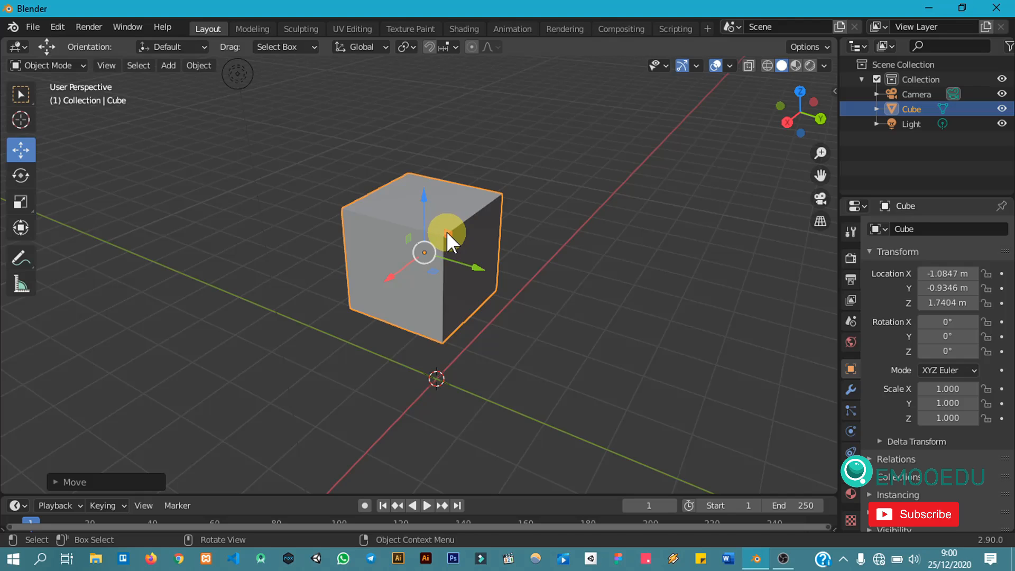
pyautogui.moveTo(447, 231); pyautogui.dragTo(486, 194)
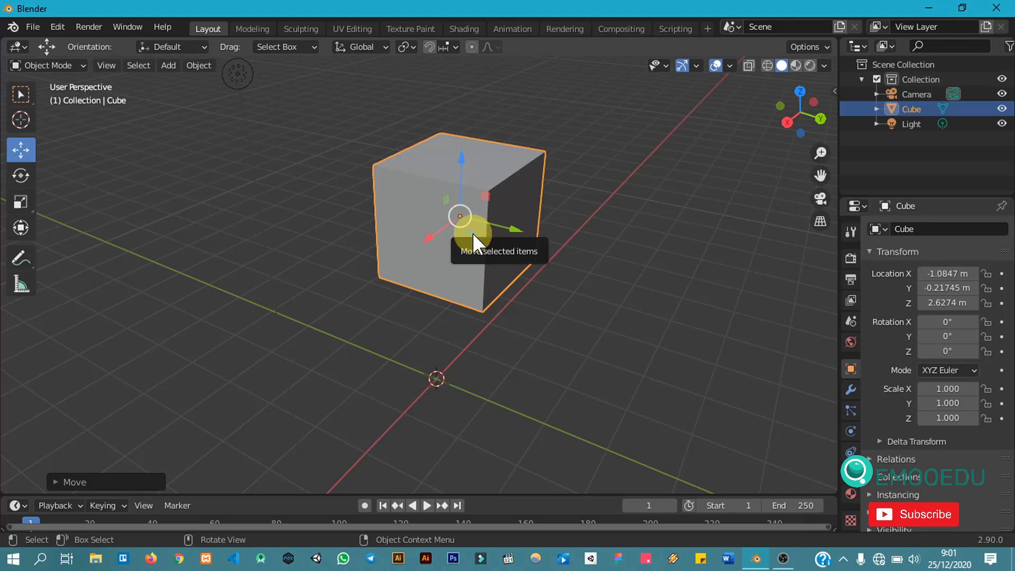
pyautogui.moveTo(473, 233); pyautogui.dragTo(428, 264)
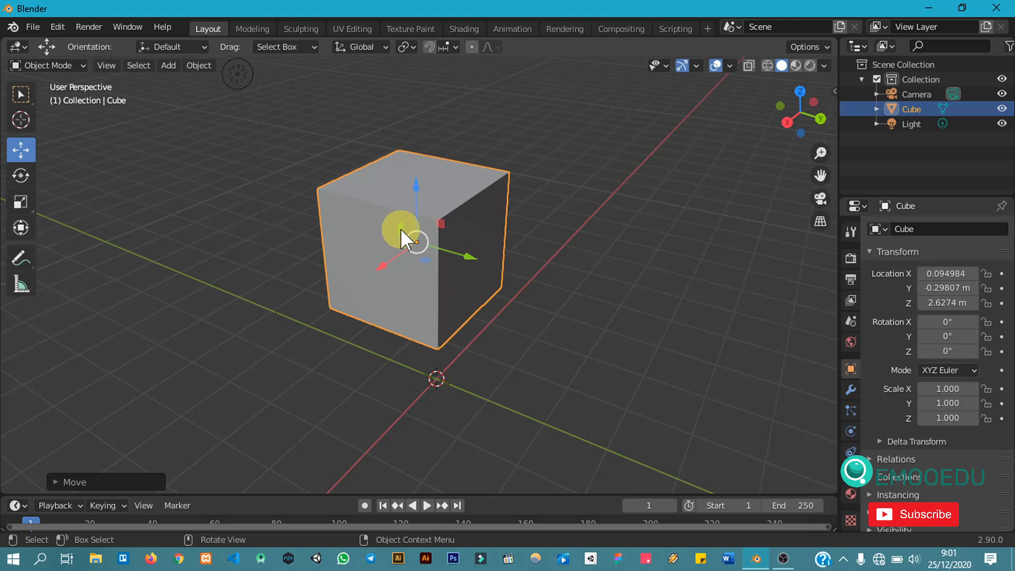
# Step: Move the cube in the X–Z plane to about X -1.64 m and Z 2.16 m
pyautogui.moveTo(400, 228); pyautogui.dragTo(464, 222)
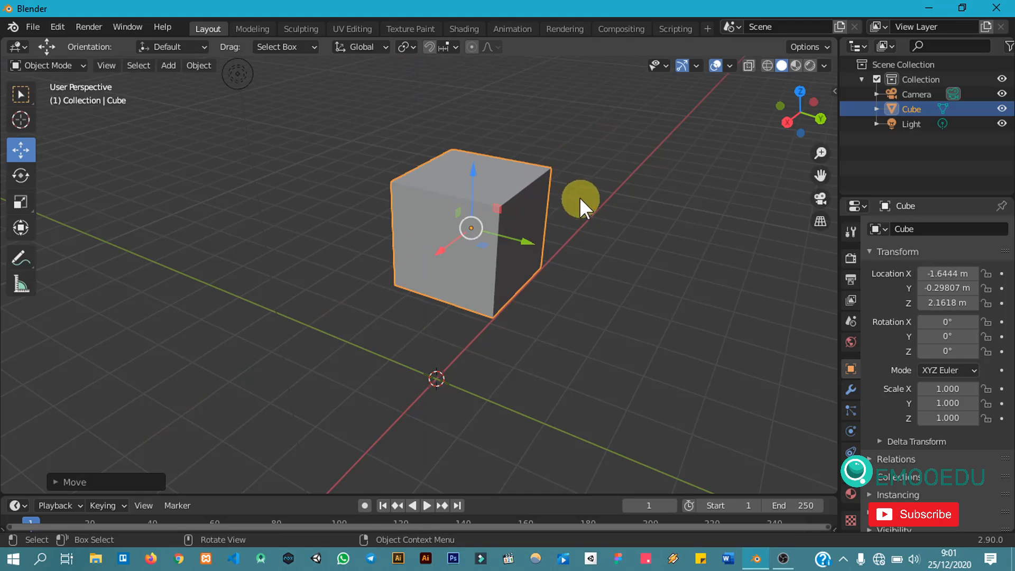
pyautogui.moveTo(599, 202)
pyautogui.mouseDown(button='middle')
pyautogui.moveTo(617, 219)
pyautogui.moveTo(490, 225)
pyautogui.moveTo(584, 225)
pyautogui.moveTo(601, 213)
pyautogui.mouseUp(button='middle')
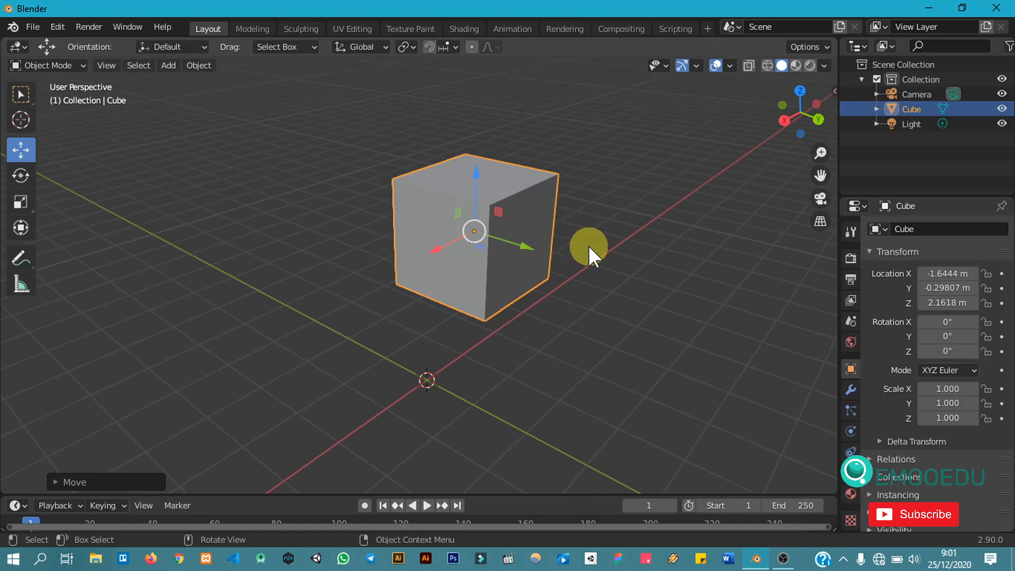
pyautogui.scroll(2, 588, 246)
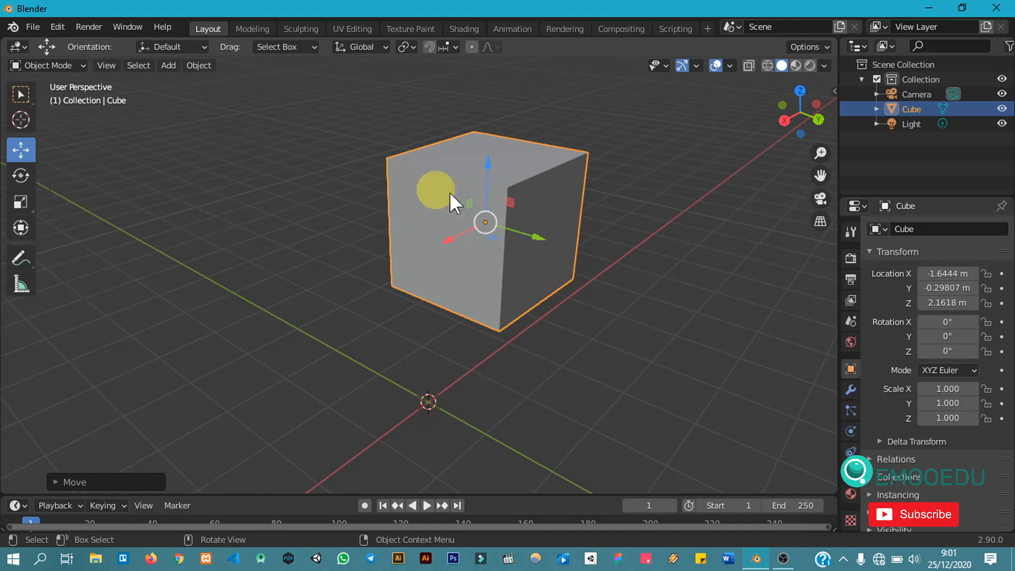
pyautogui.moveTo(640, 204); pyautogui.dragTo(410, 211, button='middle')
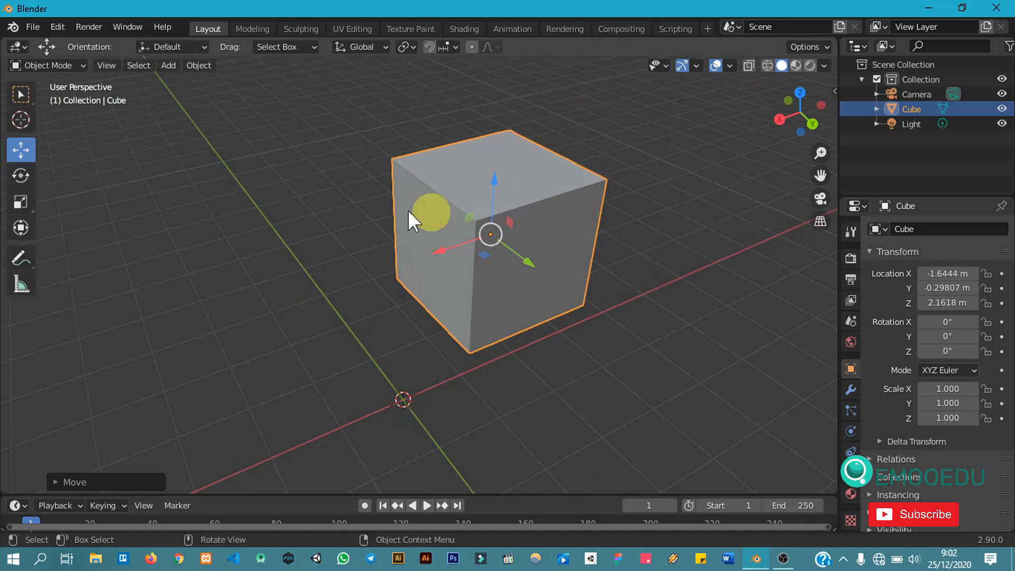
# Step: Rotate the cube with the Rotate tool to about -98° X, -52° Y and -117° Z
pyautogui.click(21, 175)
pyautogui.moveTo(627, 203)
pyautogui.mouseDown(button='middle')
pyautogui.moveTo(502, 200)
pyautogui.moveTo(527, 212)
pyautogui.moveTo(642, 177)
pyautogui.moveTo(677, 188)
pyautogui.mouseUp(button='middle')
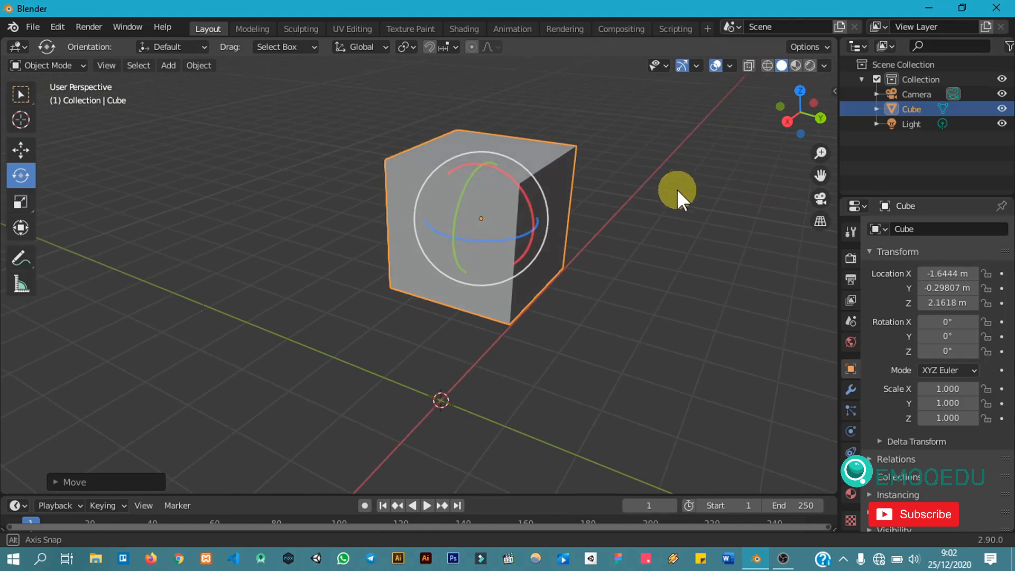
pyautogui.moveTo(581, 185)
pyautogui.mouseDown(button='middle')
pyautogui.moveTo(583, 196)
pyautogui.moveTo(566, 192)
pyautogui.mouseUp(button='middle')
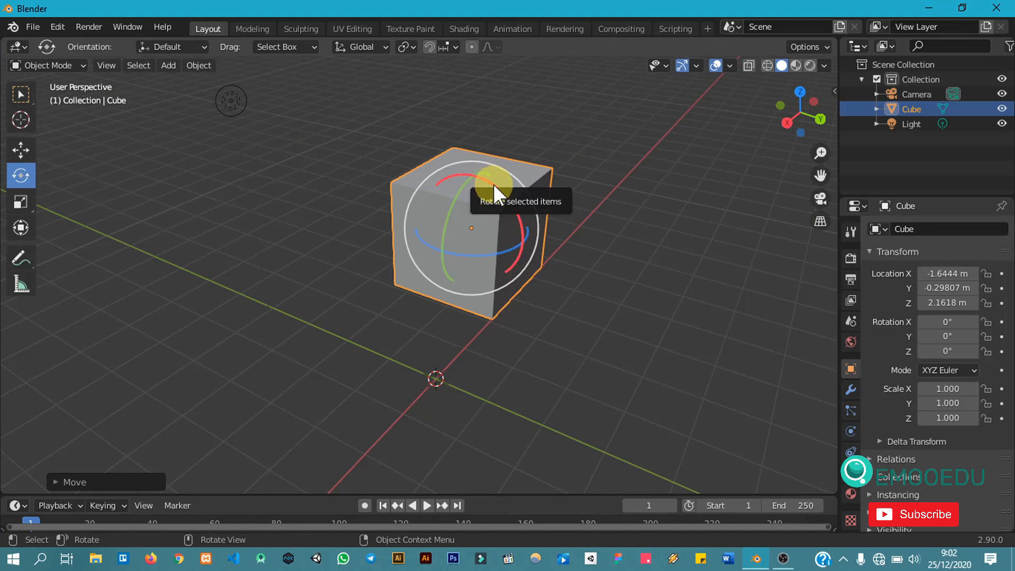
pyautogui.moveTo(494, 184); pyautogui.dragTo(530, 270)
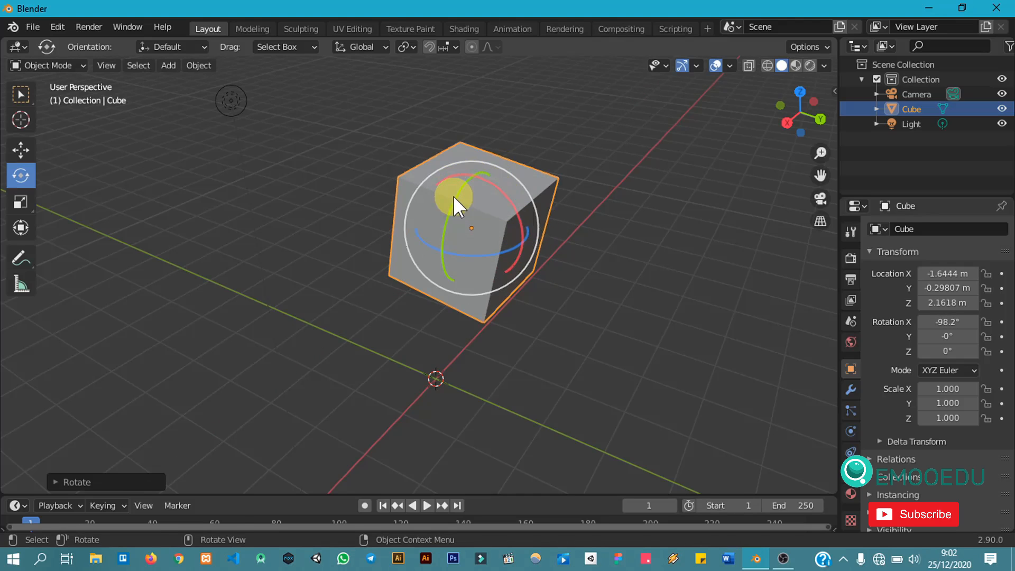
pyautogui.moveTo(453, 196); pyautogui.dragTo(524, 199)
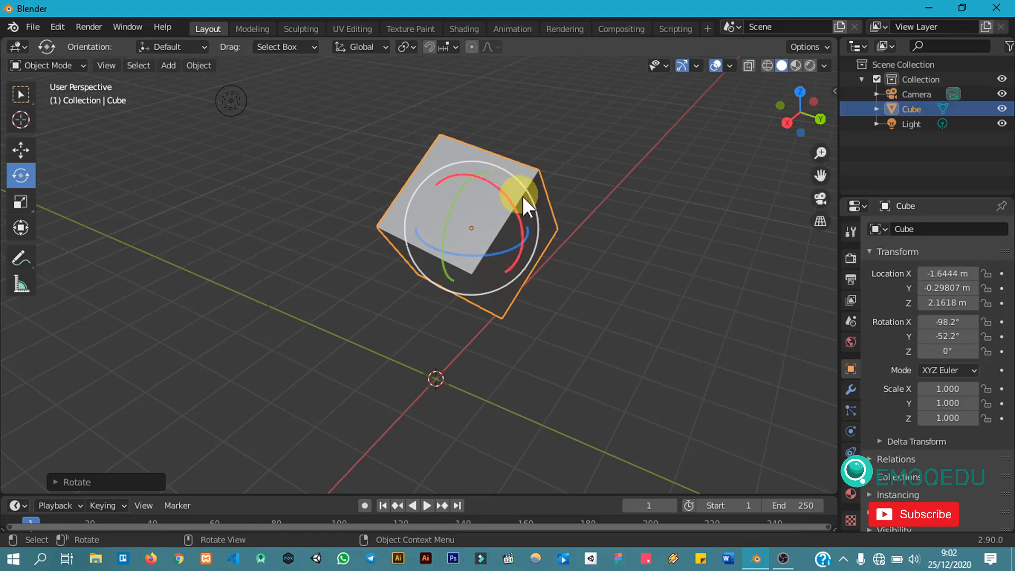
pyautogui.moveTo(492, 253); pyautogui.dragTo(228, 221)
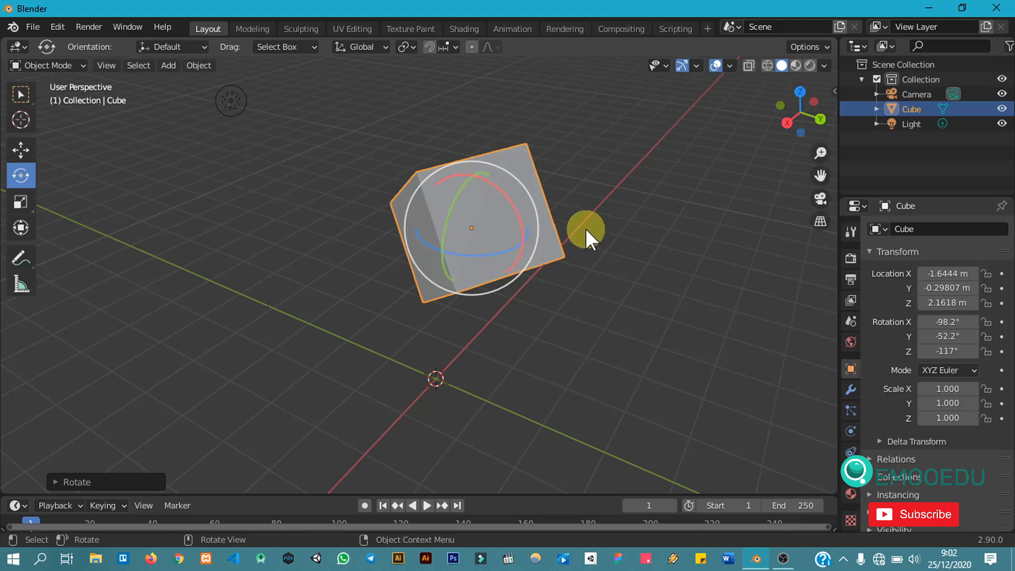
# Step: Switch to the Scale tool, reselect the cube, and undo its rotation and last move
pyautogui.moveTo(585, 229); pyautogui.dragTo(504, 238, button='middle')
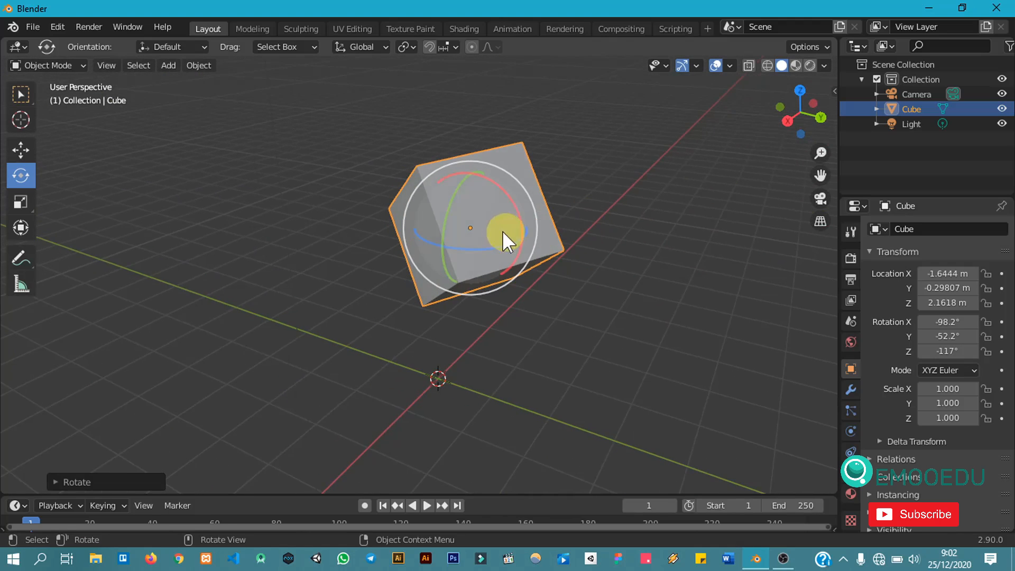
pyautogui.click(591, 229)
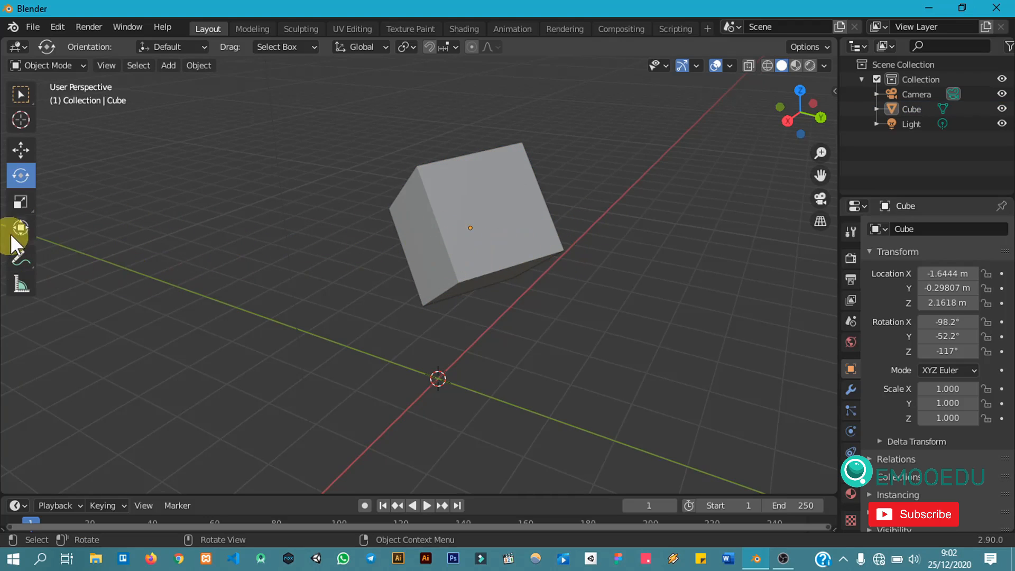
pyautogui.click(21, 201)
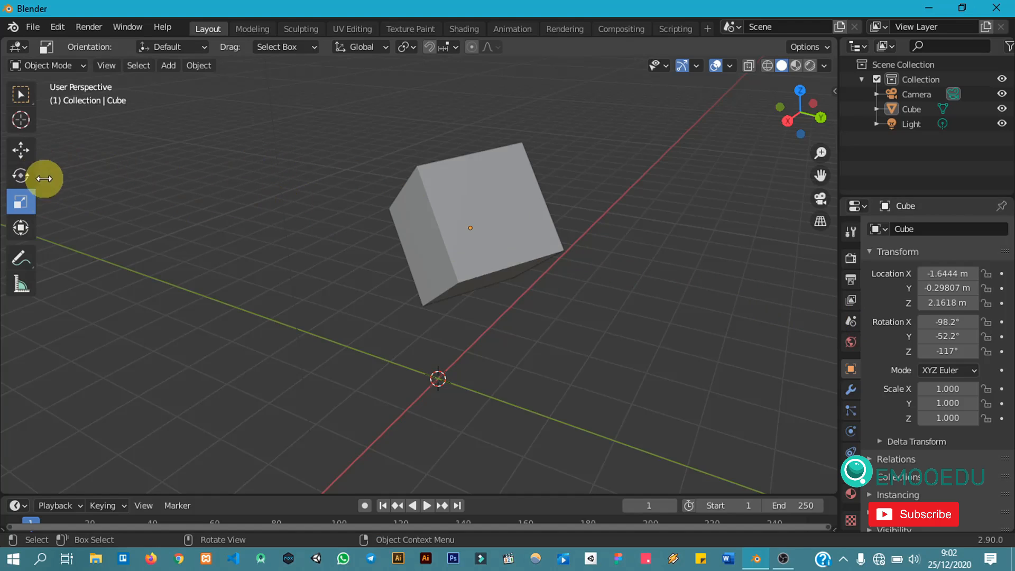
pyautogui.click(482, 265)
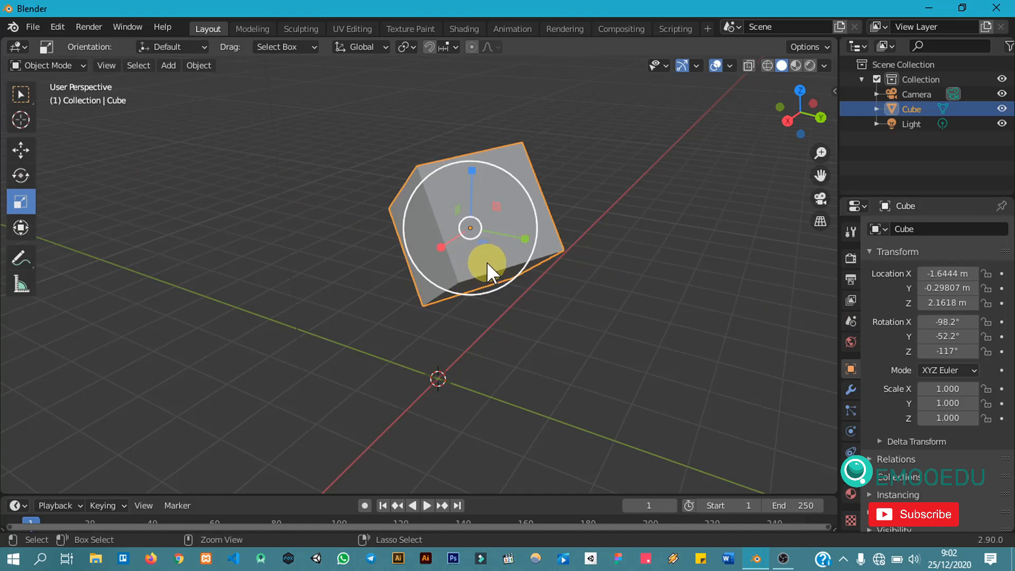
pyautogui.hotkey('ctrl', 'z')
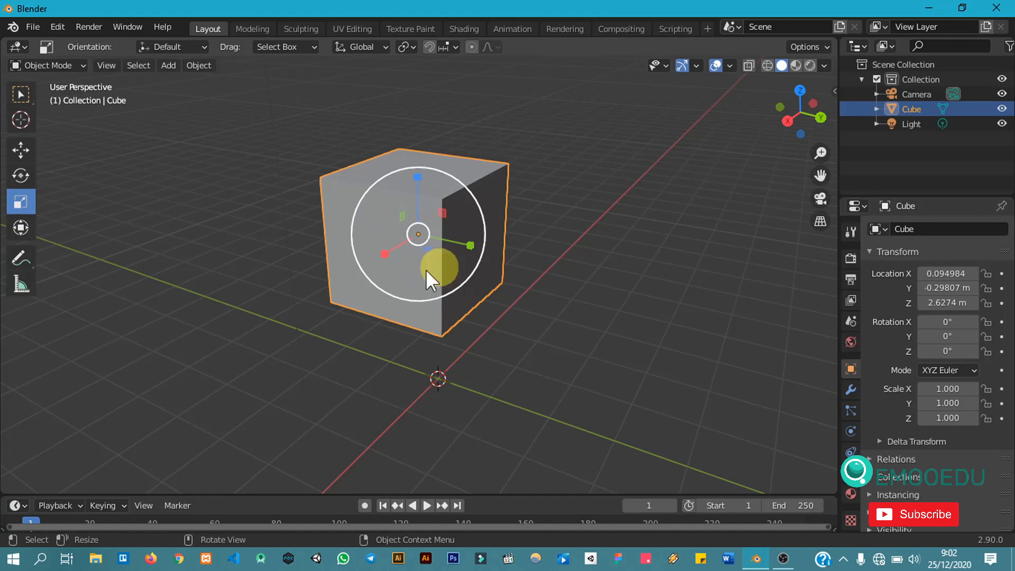
pyautogui.moveTo(448, 328); pyautogui.dragTo(593, 293, button='middle')
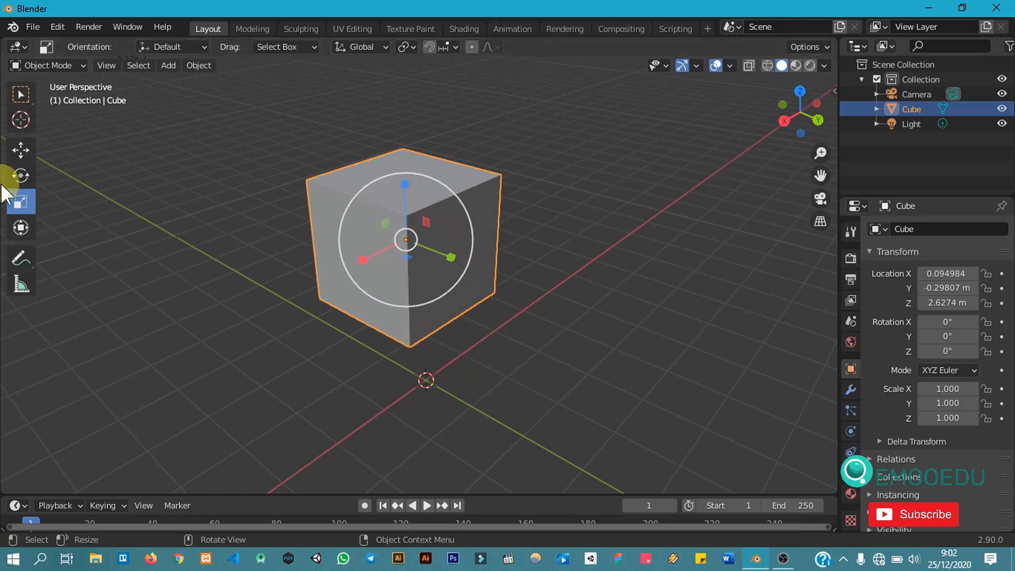
pyautogui.scroll(2, 512, 205)
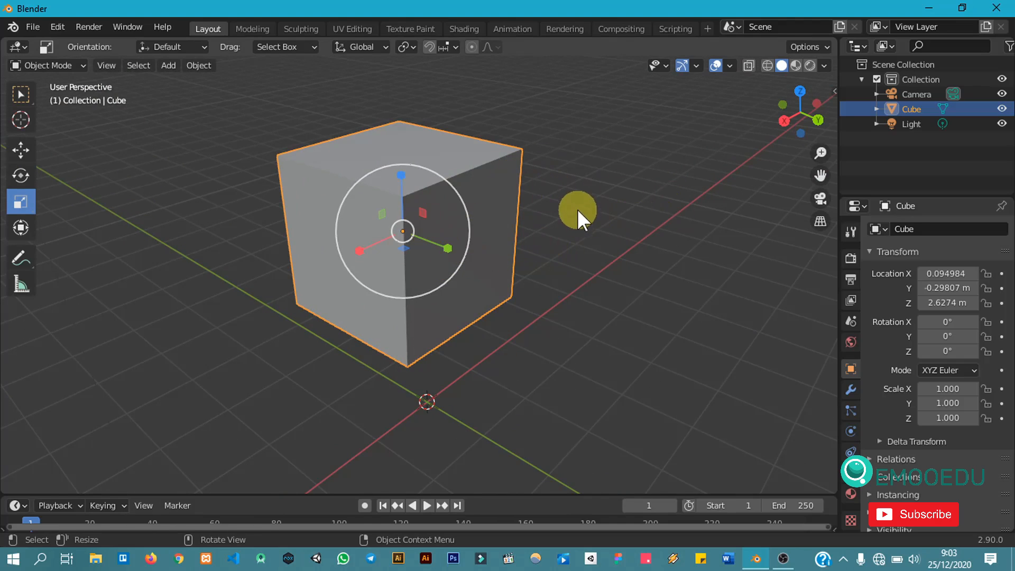
pyautogui.scroll(-2, 573, 204)
pyautogui.scroll(2, 573, 204)
pyautogui.scroll(-2, 549, 196)
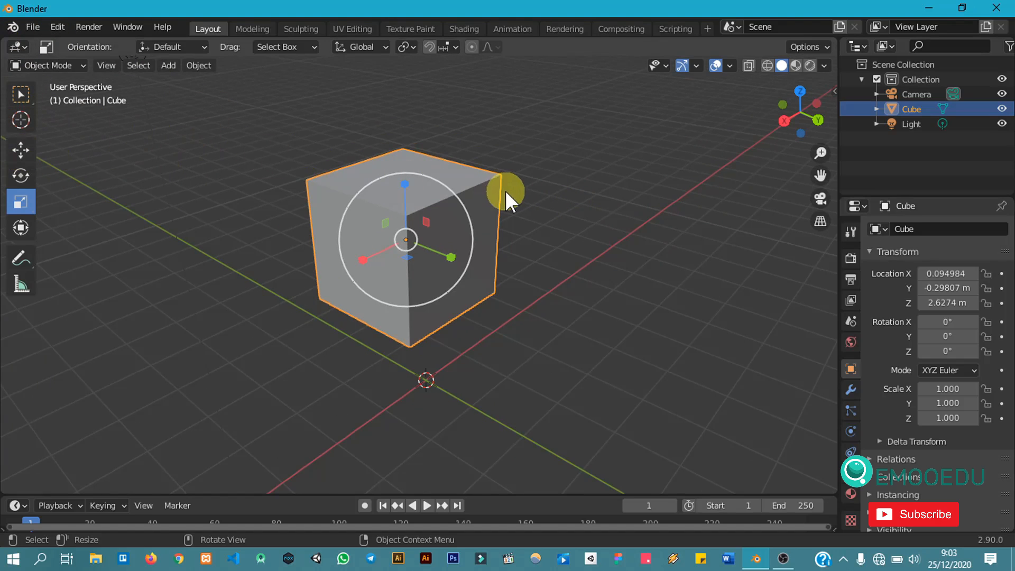
pyautogui.scroll(-3, 505, 191)
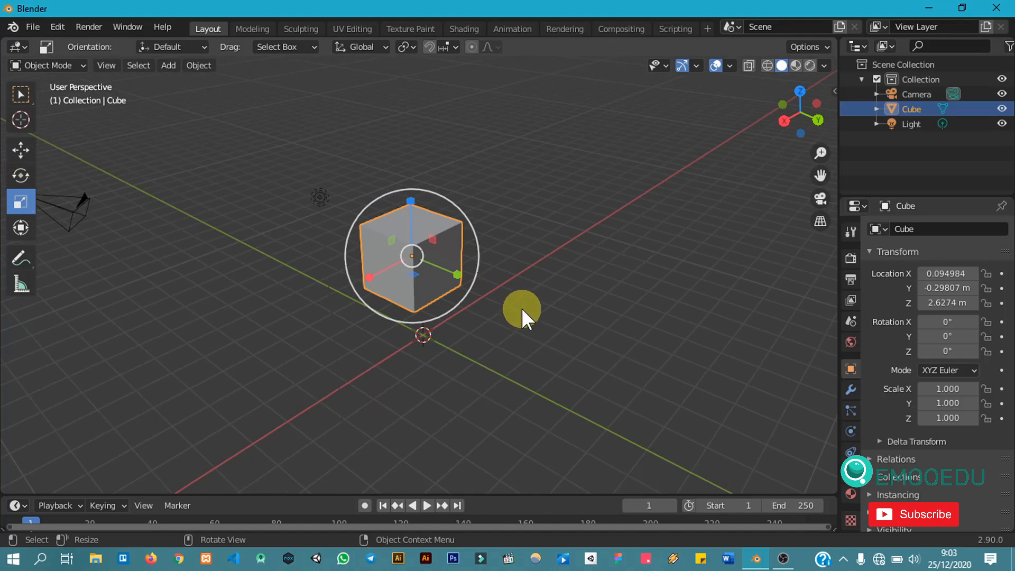
# Step: Stretch the cube along its Y axis with the Scale tool's Y handle to a Y scale of about 4.335
pyautogui.moveTo(520, 308); pyautogui.dragTo(529, 286, button='middle')
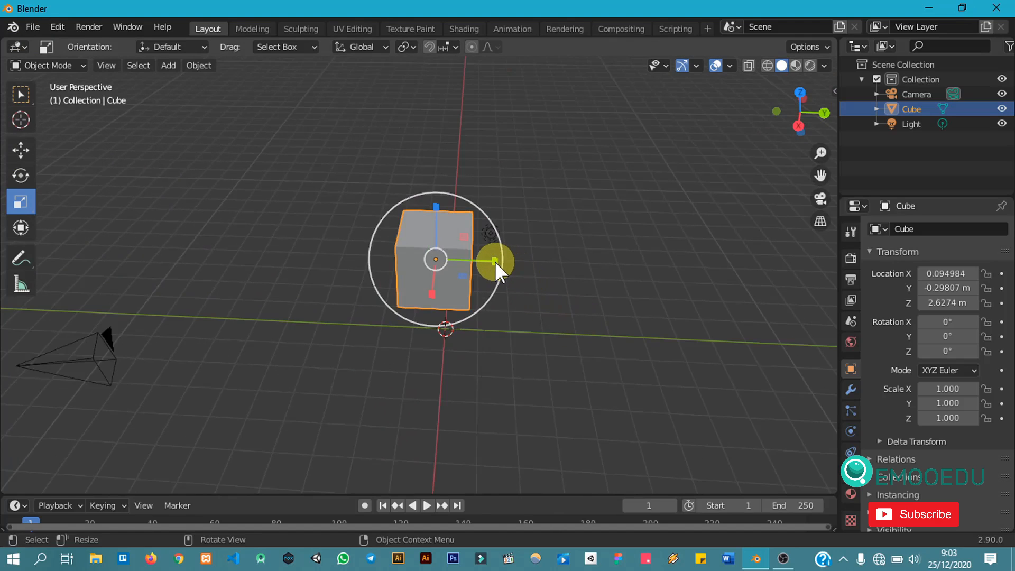
pyautogui.moveTo(495, 261); pyautogui.dragTo(653, 296)
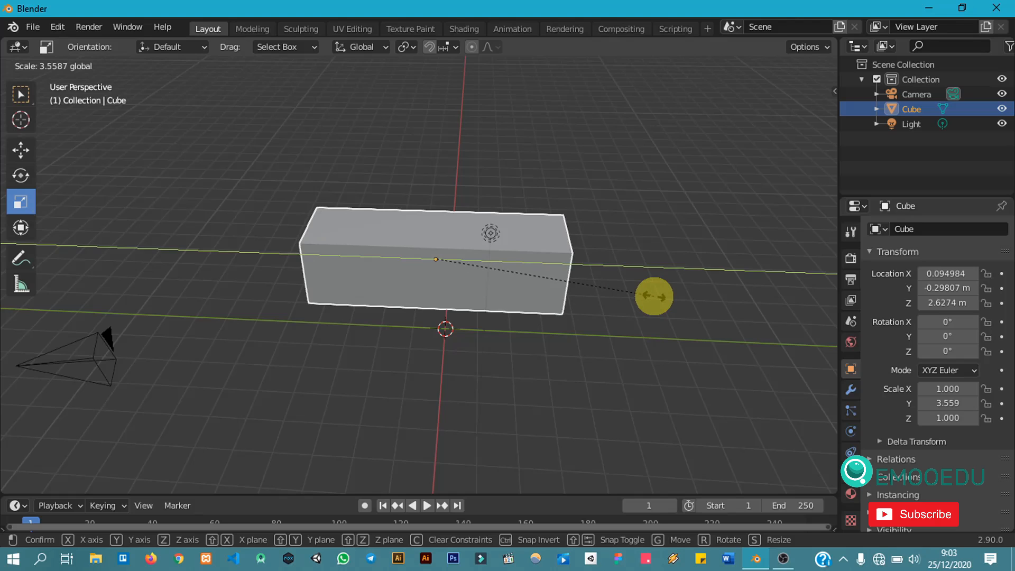
pyautogui.moveTo(654, 296); pyautogui.dragTo(697, 304)
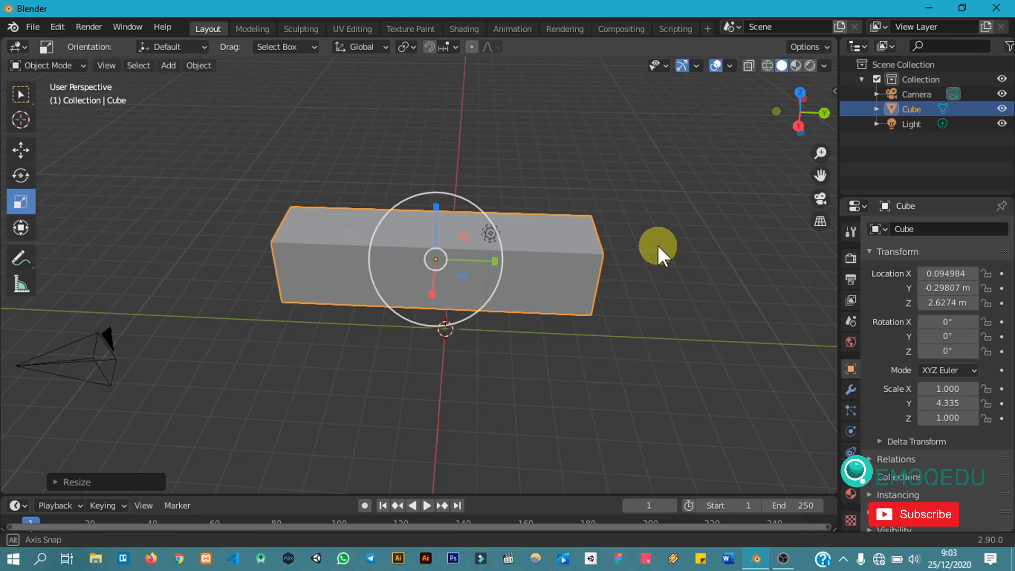
# Step: Scale the cube with the X and Z handles to about 1.157 on X and 0.815 on Z
pyautogui.moveTo(657, 245); pyautogui.dragTo(538, 250, button='middle')
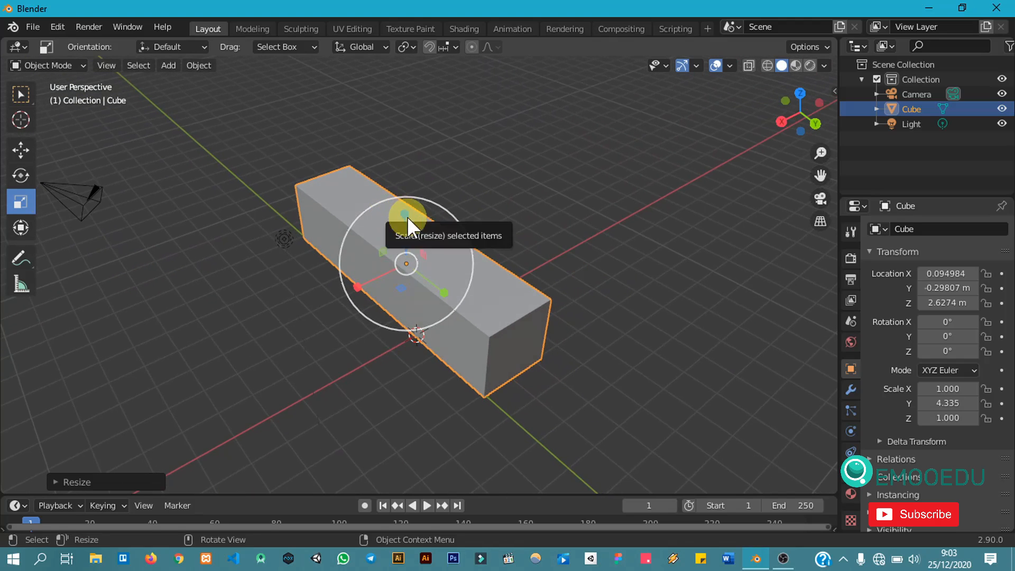
pyautogui.moveTo(407, 217)
pyautogui.mouseDown()
pyautogui.moveTo(422, 165)
pyautogui.moveTo(414, 233)
pyautogui.moveTo(420, 215)
pyautogui.mouseUp()
pyautogui.moveTo(361, 285)
pyautogui.mouseDown()
pyautogui.moveTo(284, 311)
pyautogui.moveTo(419, 270)
pyautogui.moveTo(357, 277)
pyautogui.mouseUp()
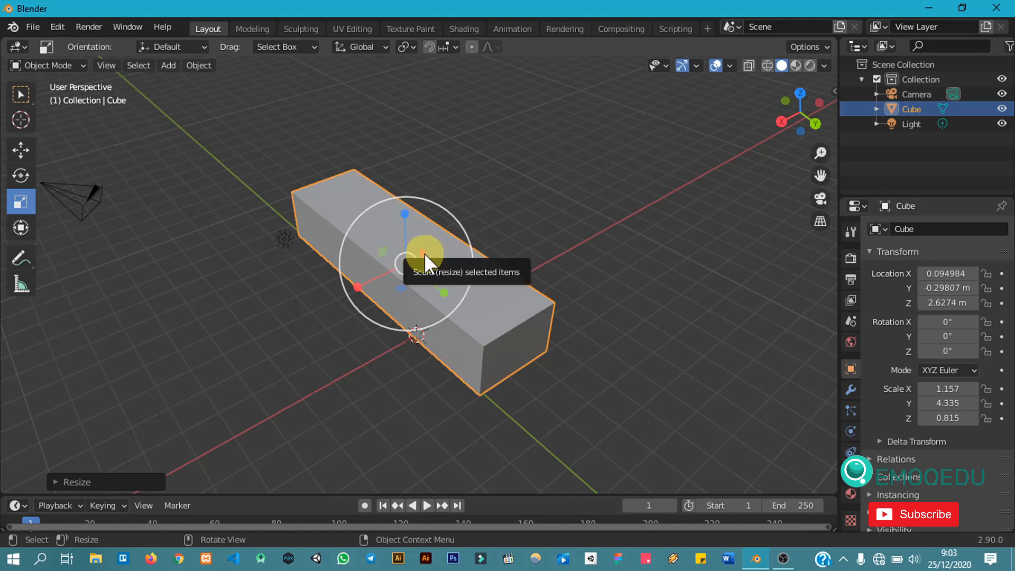
# Step: Scale the cube with the plane and uniform handles to about X 0.932, Y 3.435 and Z 0.307
pyautogui.moveTo(424, 252)
pyautogui.mouseDown()
pyautogui.moveTo(463, 238)
pyautogui.moveTo(419, 261)
pyautogui.moveTo(460, 243)
pyautogui.moveTo(445, 259)
pyautogui.moveTo(460, 238)
pyautogui.moveTo(421, 261)
pyautogui.mouseUp()
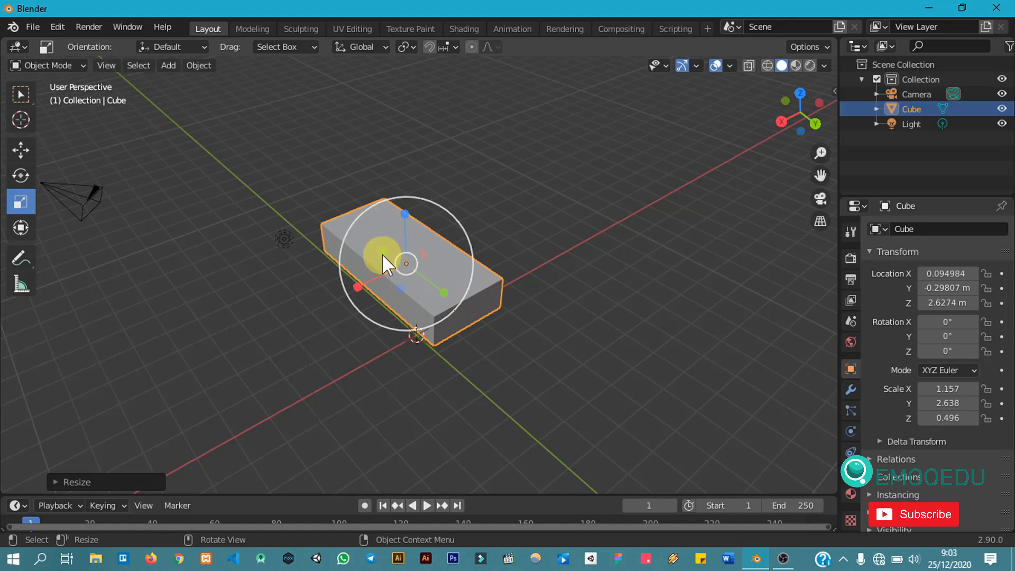
pyautogui.moveTo(381, 254); pyautogui.dragTo(399, 299)
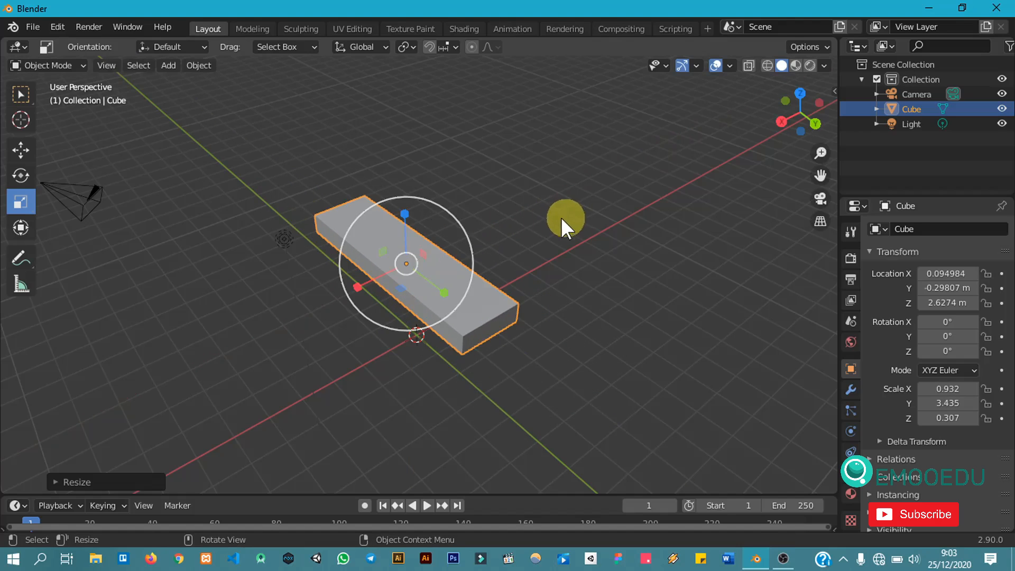
# Step: Switch to the Transform tool and use its gizmo to rotate the slab about 76.9° on X, lower it and shrink its Y scale to about 2.262
pyautogui.scroll(1, 380, 227)
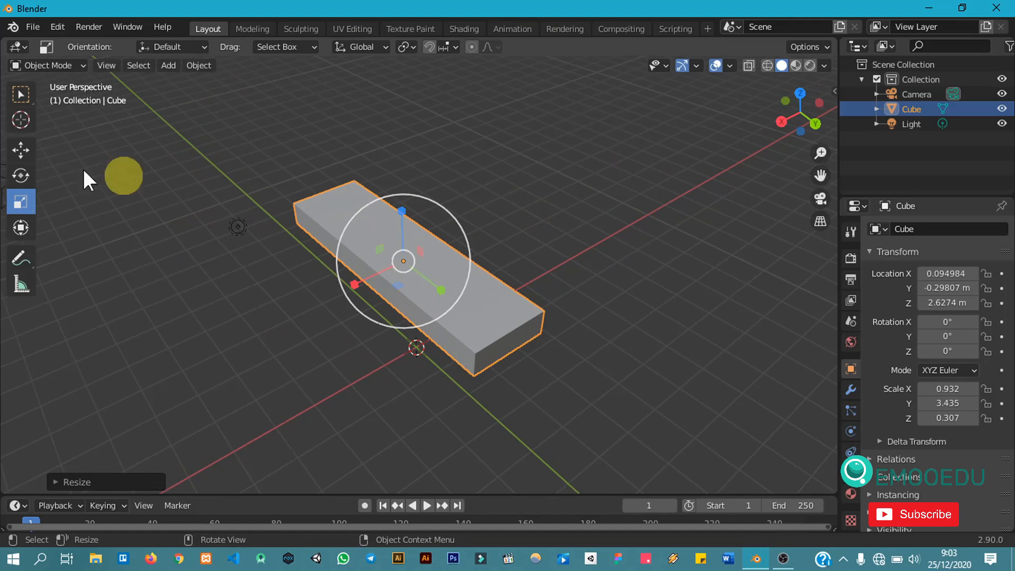
pyautogui.click(20, 227)
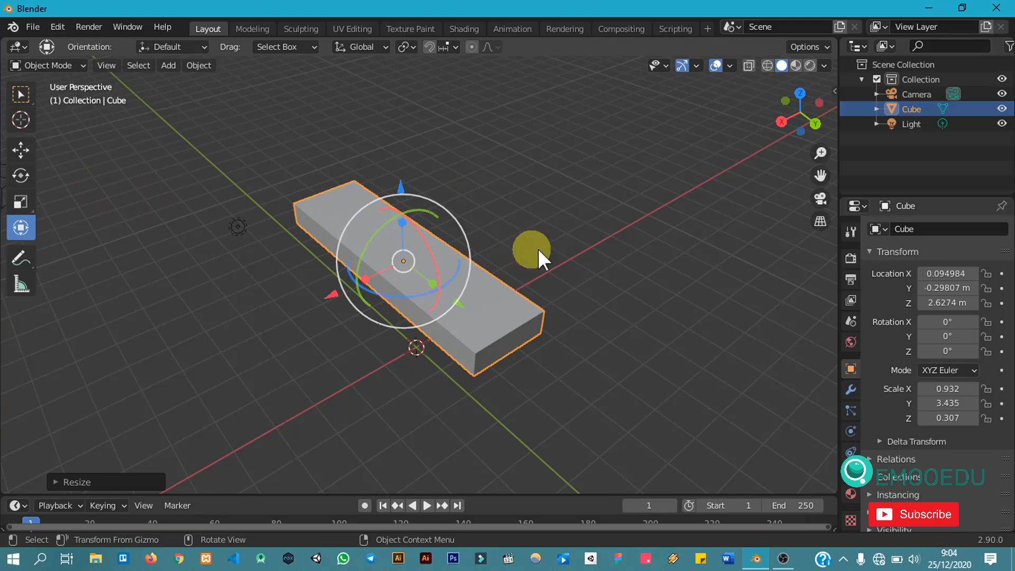
pyautogui.moveTo(538, 249); pyautogui.dragTo(570, 232, button='middle')
pyautogui.scroll(1, 500, 235)
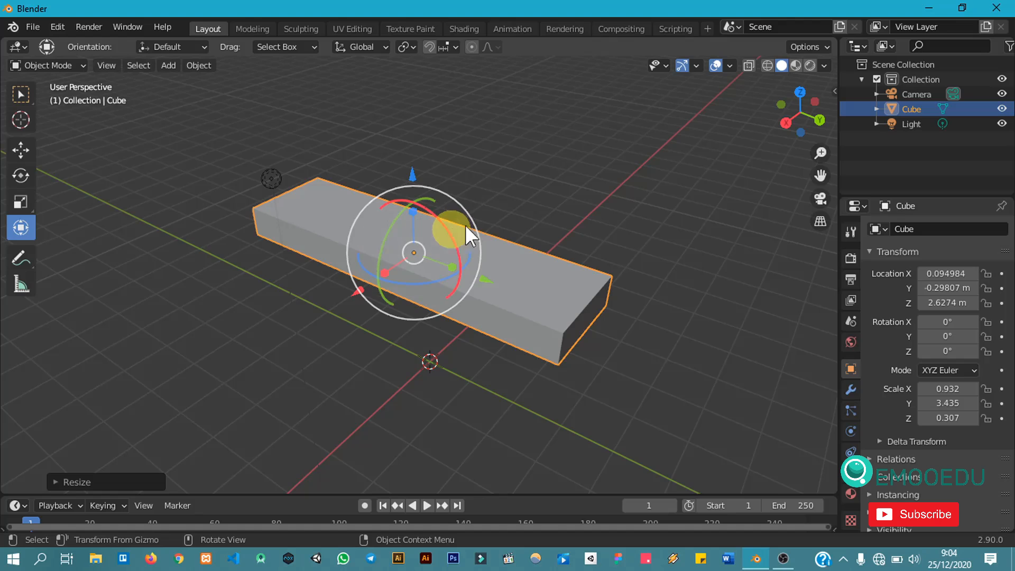
pyautogui.moveTo(594, 245); pyautogui.dragTo(502, 259, button='middle')
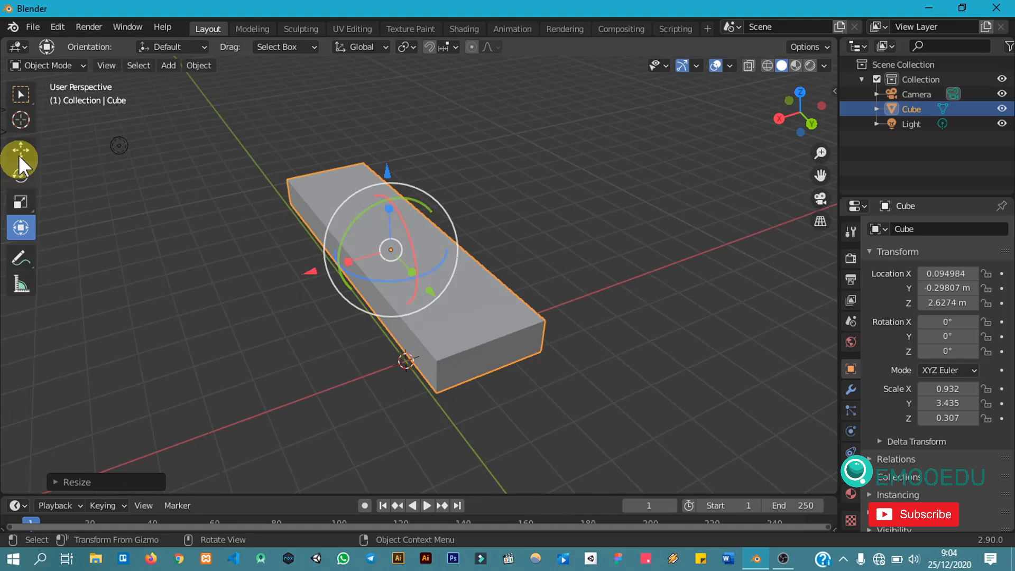
pyautogui.moveTo(74, 205); pyautogui.dragTo(516, 254, button='middle')
pyautogui.moveTo(476, 193); pyautogui.dragTo(507, 219, button='middle')
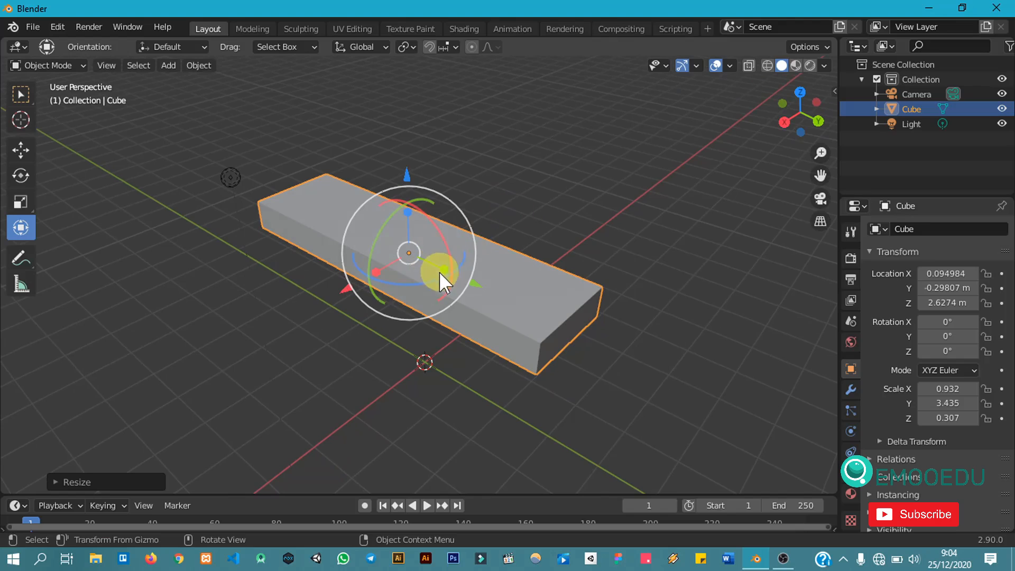
pyautogui.moveTo(445, 269); pyautogui.dragTo(493, 312)
pyautogui.moveTo(492, 312); pyautogui.dragTo(248, 158, button='middle')
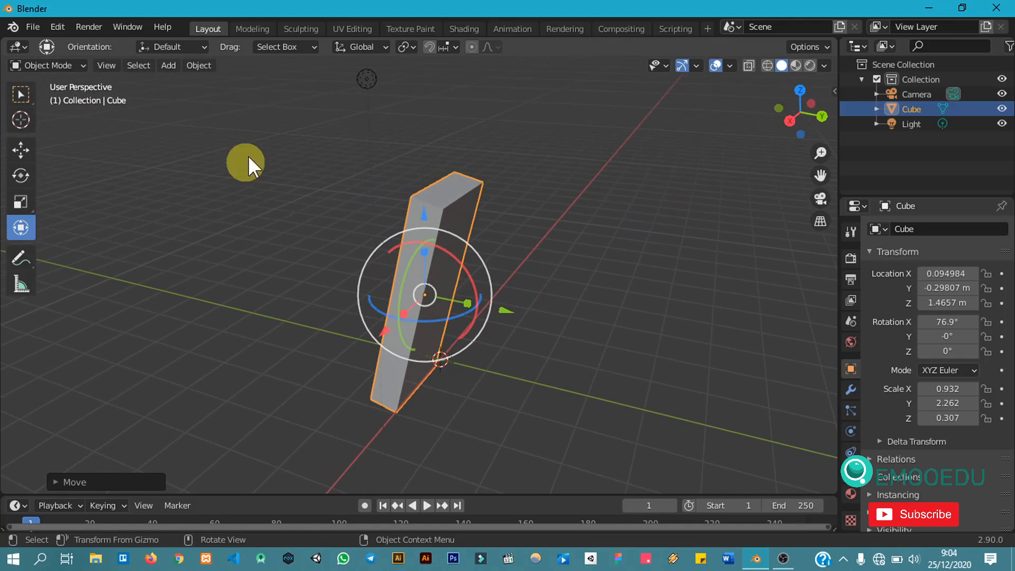
# Step: Deselect the cube
pyautogui.scroll(-3, 530, 213)
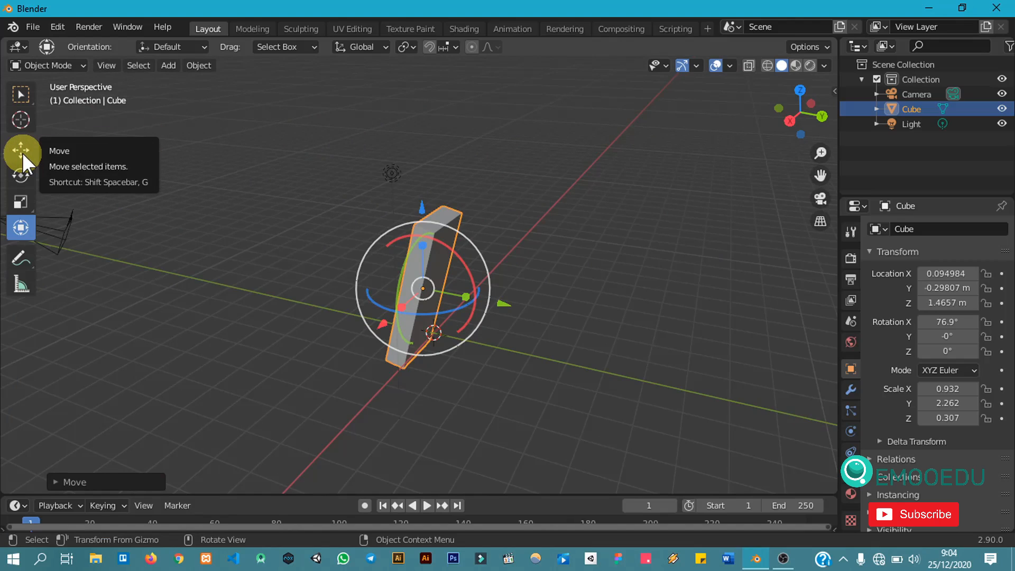
pyautogui.click(564, 239)
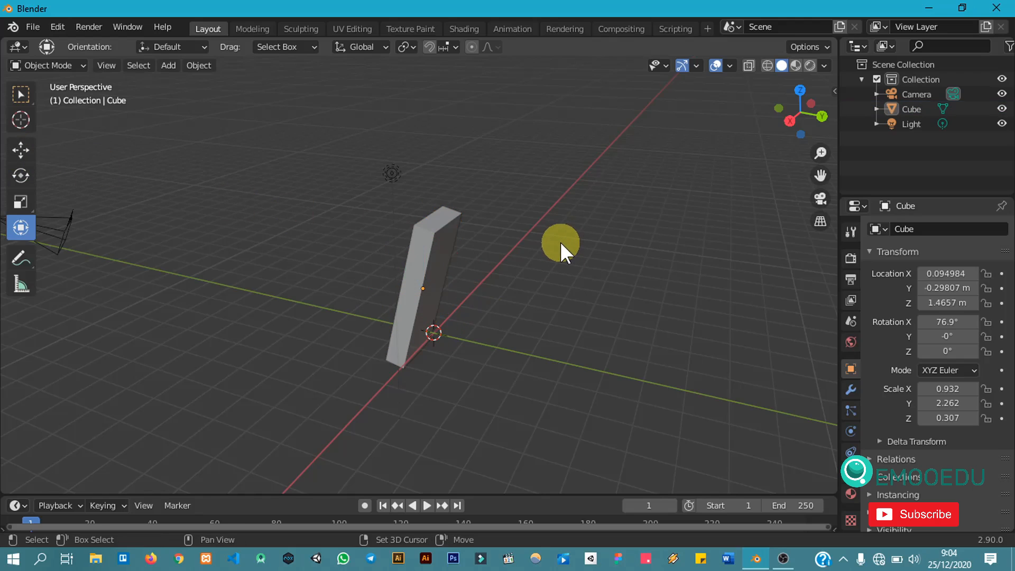
pyautogui.hotkey('shift', 'space')
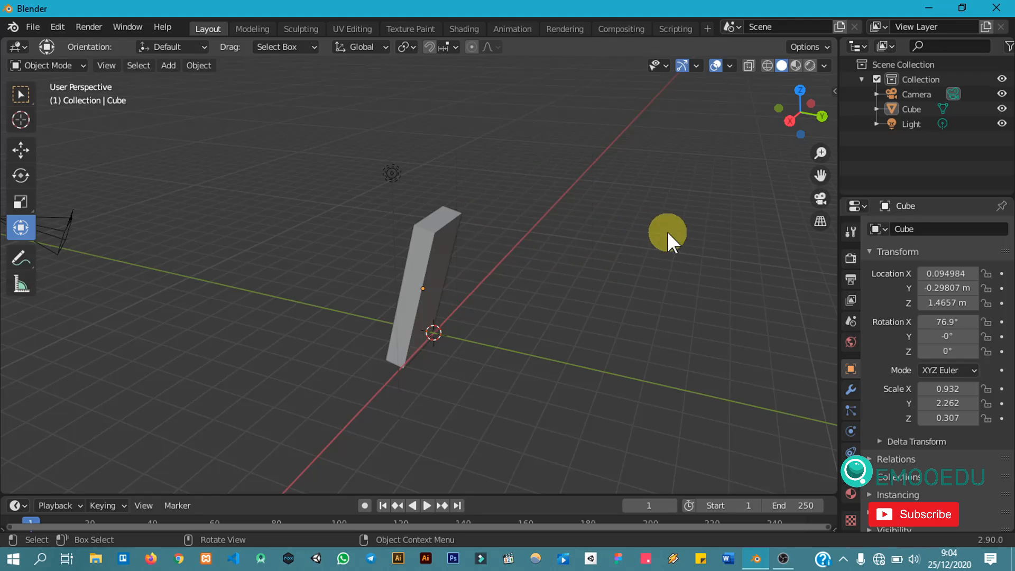
pyautogui.moveTo(567, 249); pyautogui.dragTo(605, 264, button='middle')
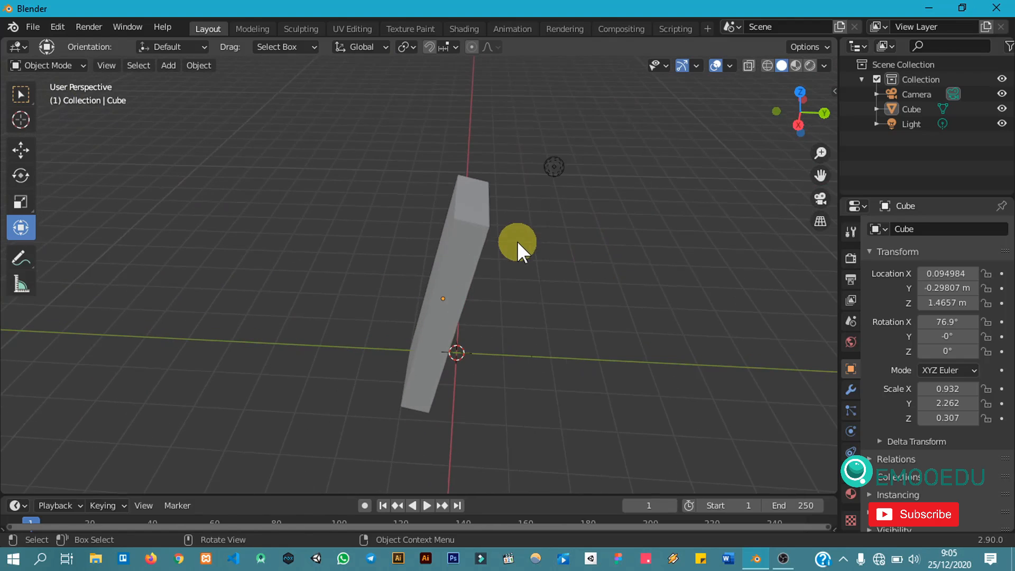
# Step: Switch to the Move tool, select the cube, and move it along the global Y axis to about Y -0.40 m
pyautogui.click(21, 173)
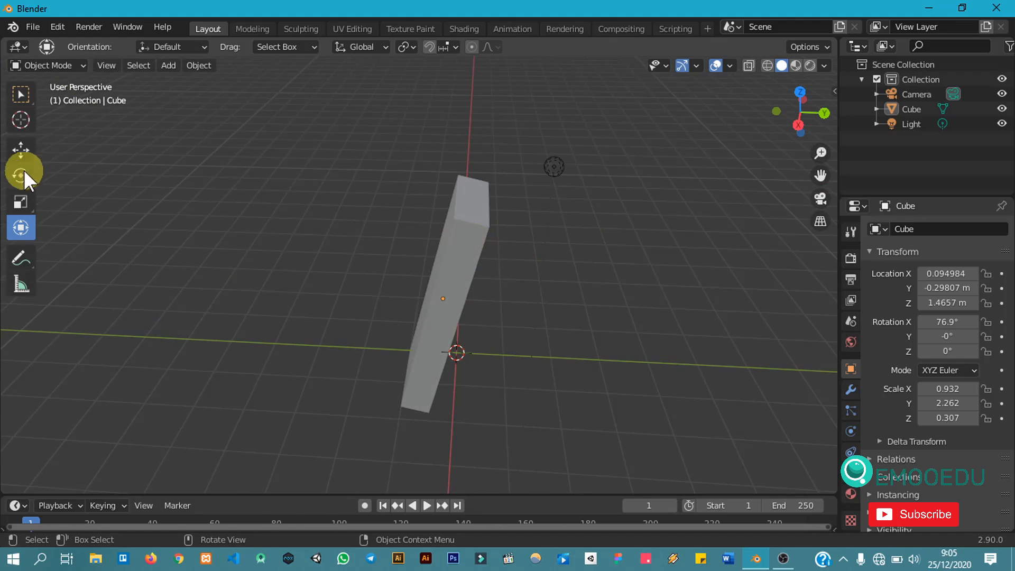
pyautogui.click(20, 153)
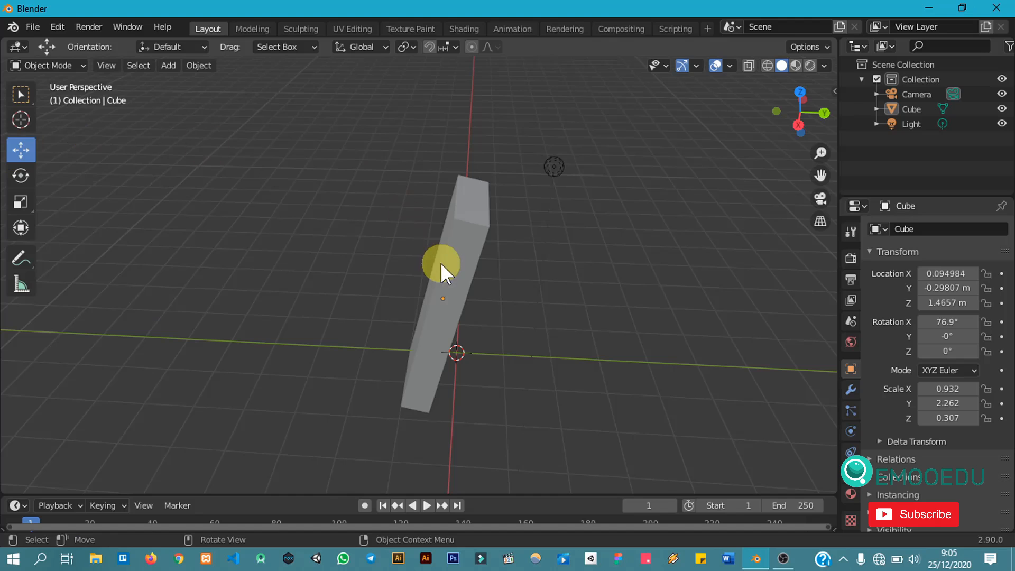
pyautogui.click(468, 265)
pyautogui.press('g')
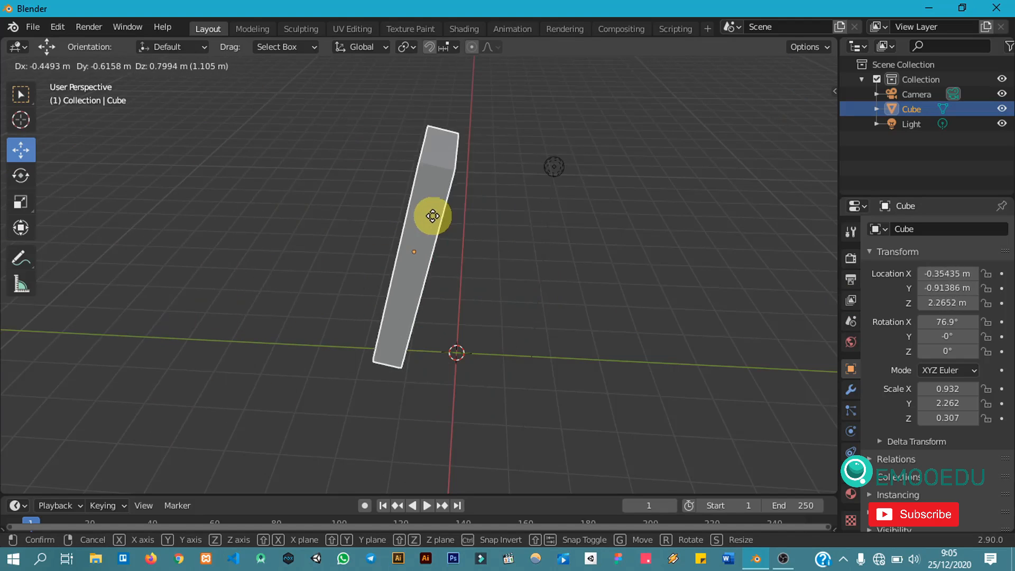
pyautogui.press('y')
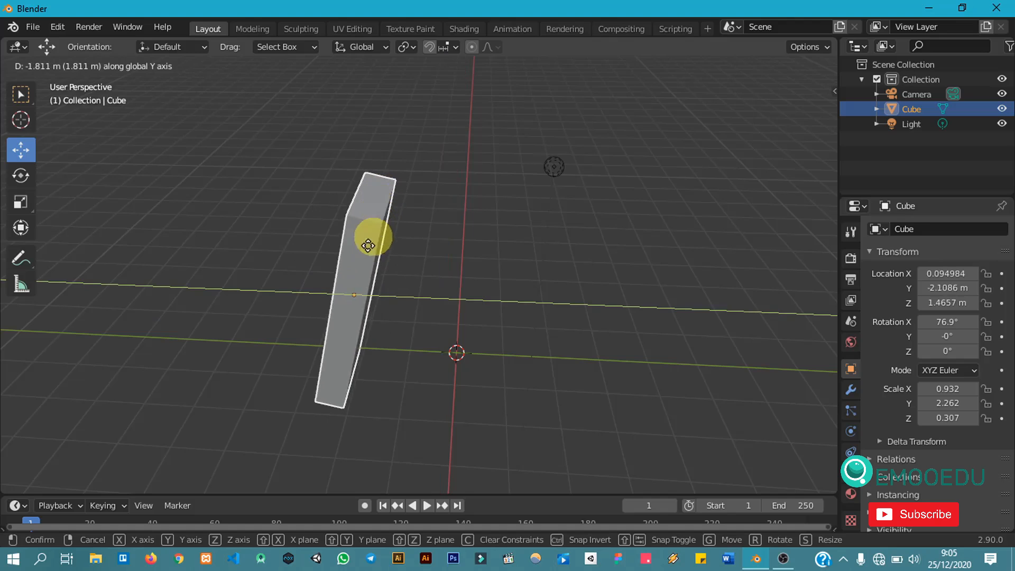
pyautogui.click(464, 231)
# Step: Orbit around the slab to examine its new shape and position from several angles
pyautogui.moveTo(612, 262); pyautogui.dragTo(334, 311, button='middle')
pyautogui.moveTo(498, 273); pyautogui.dragTo(646, 280, button='middle')
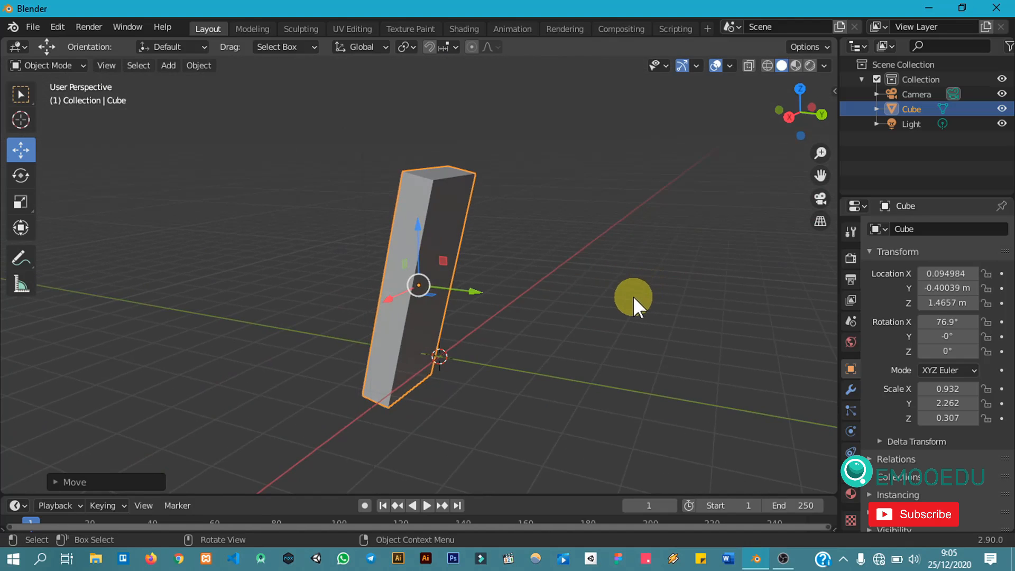
pyautogui.moveTo(572, 286); pyautogui.dragTo(785, 296, button='middle')
pyautogui.moveTo(577, 321); pyautogui.dragTo(615, 355, button='middle')
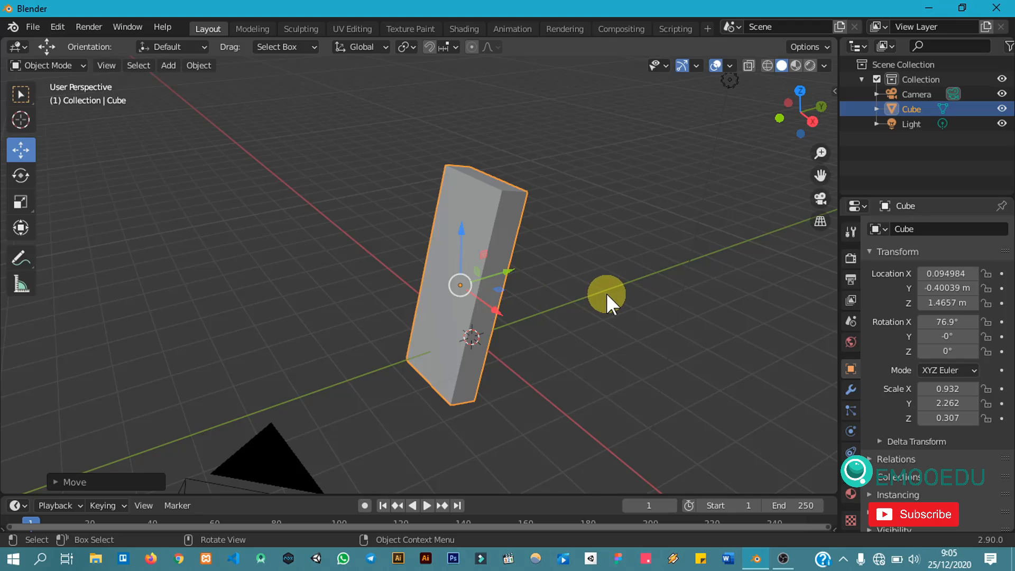
pyautogui.moveTo(606, 293); pyautogui.dragTo(583, 274, button='middle')
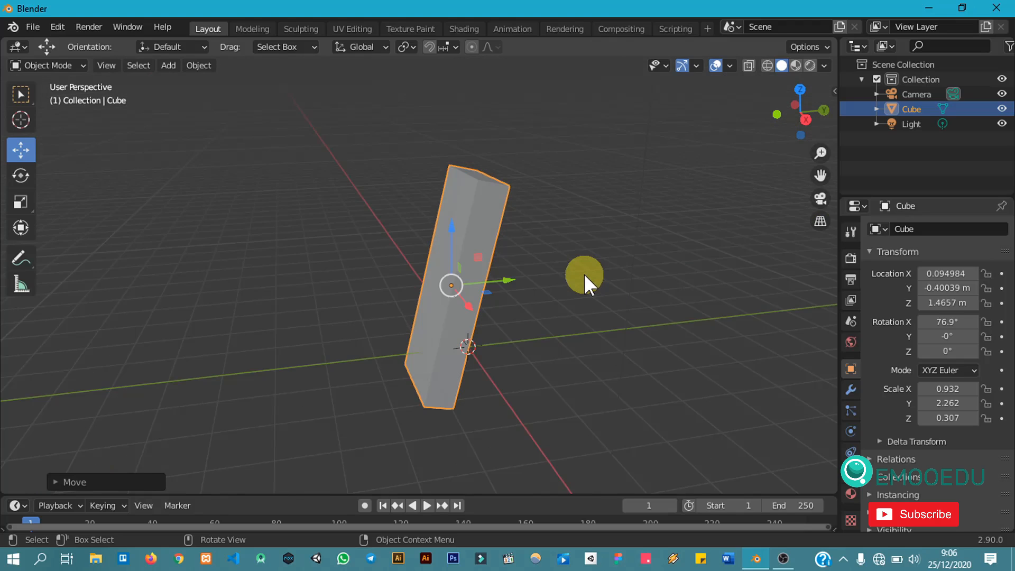